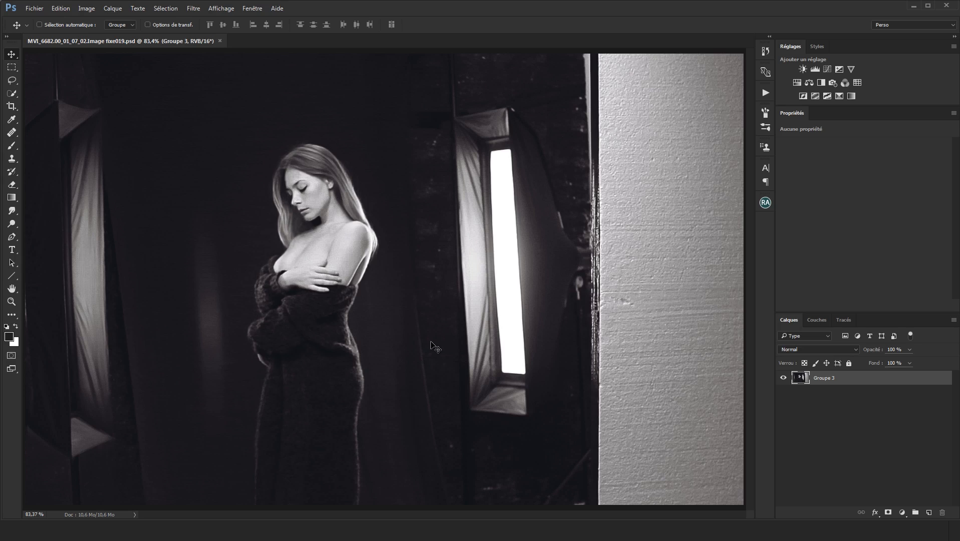
- Crop the photo's width to remove the light textured wall beside the dark studio scene
drag(417, 296, 561, 275)
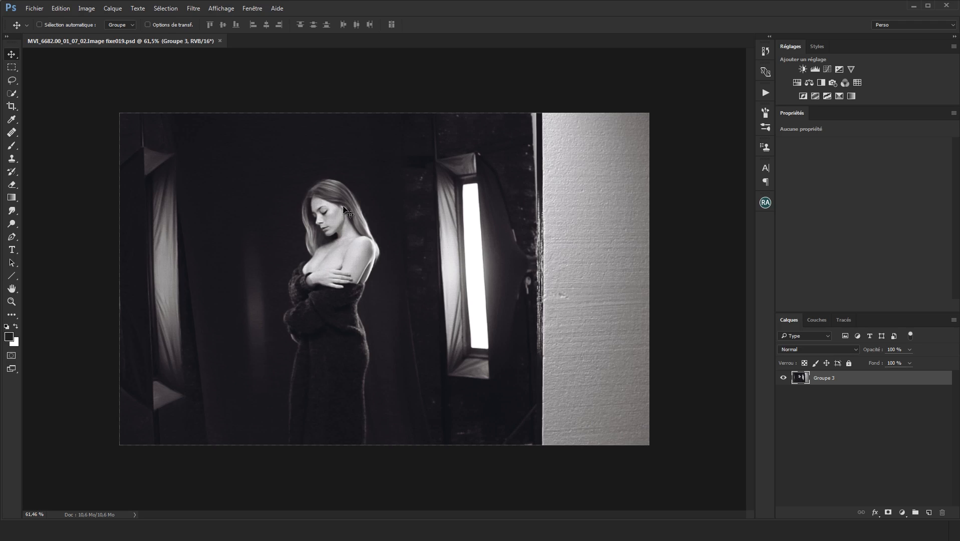
drag(345, 242, 360, 234)
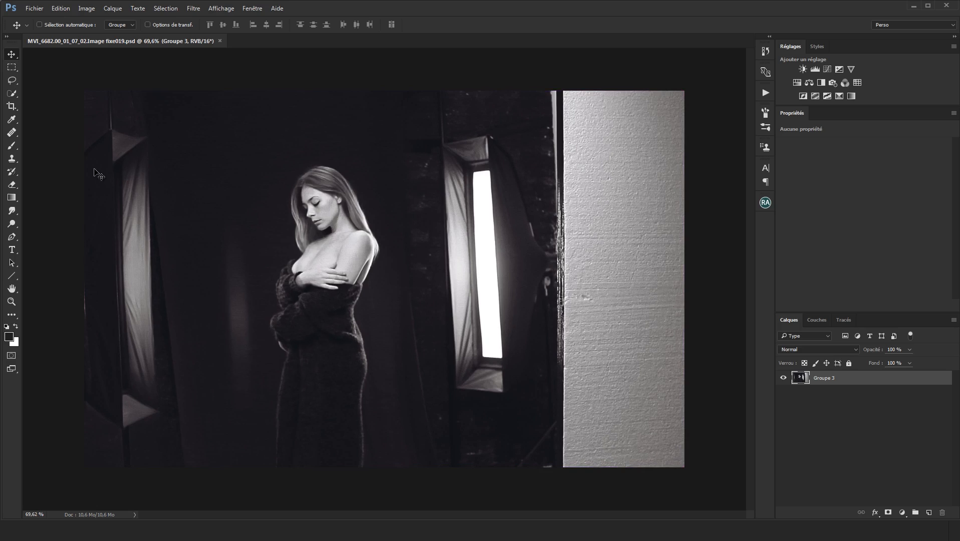
click(13, 109)
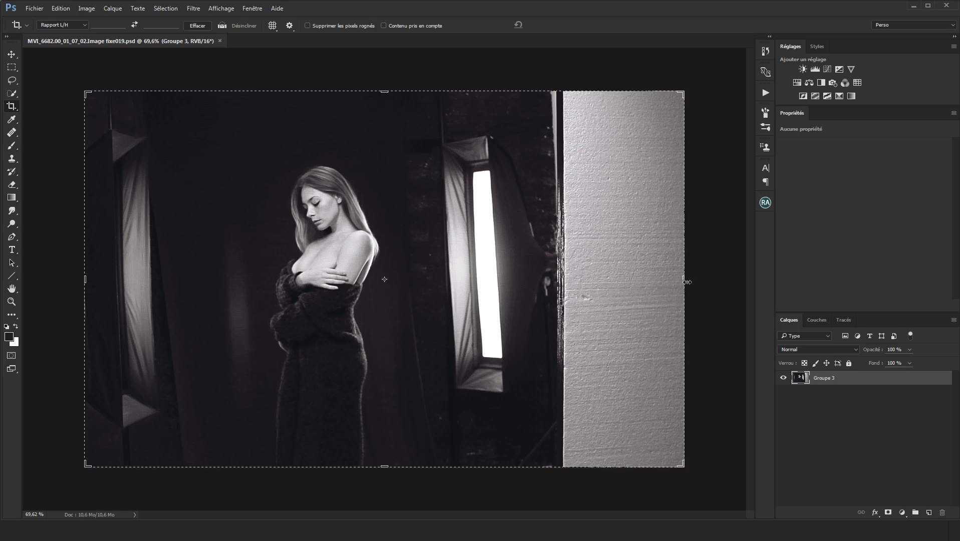
drag(684, 282, 620, 284)
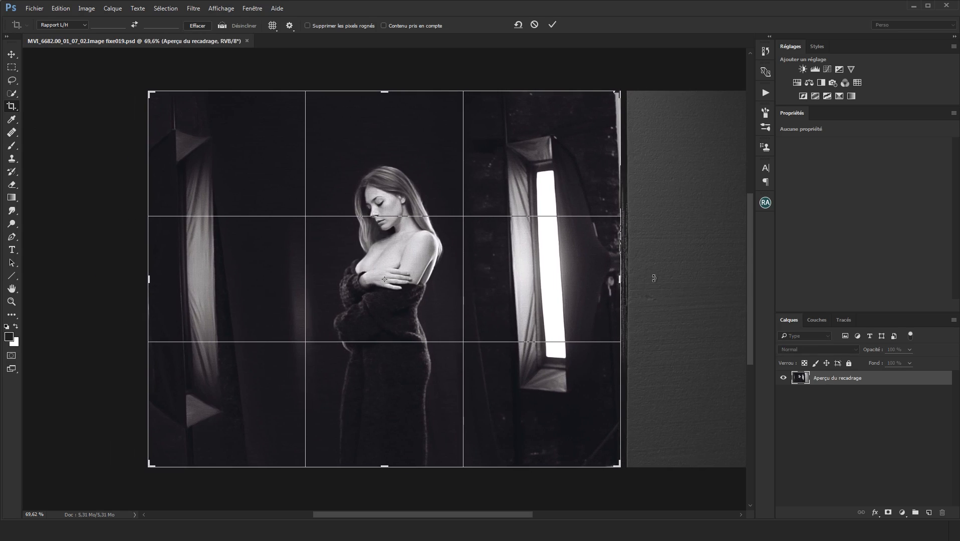
key(Return)
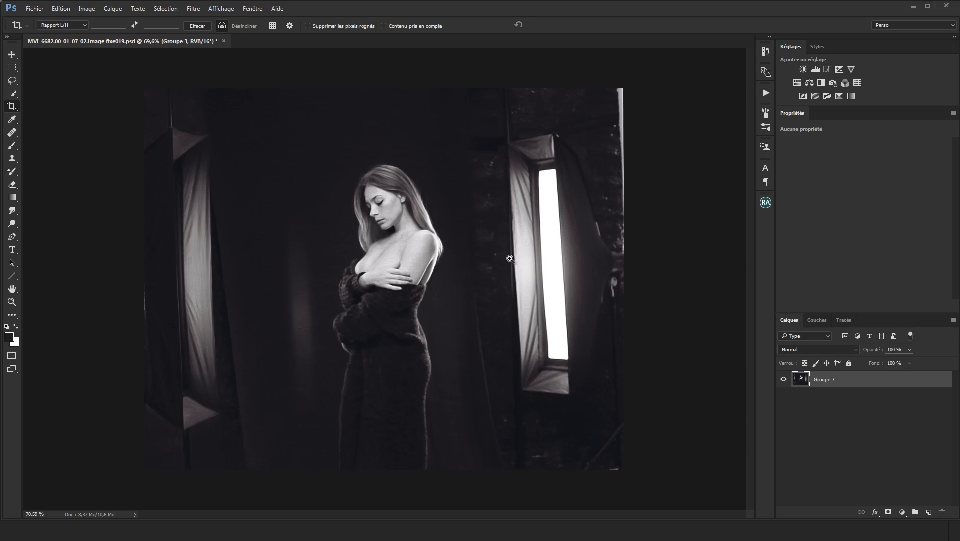
drag(510, 259, 576, 267)
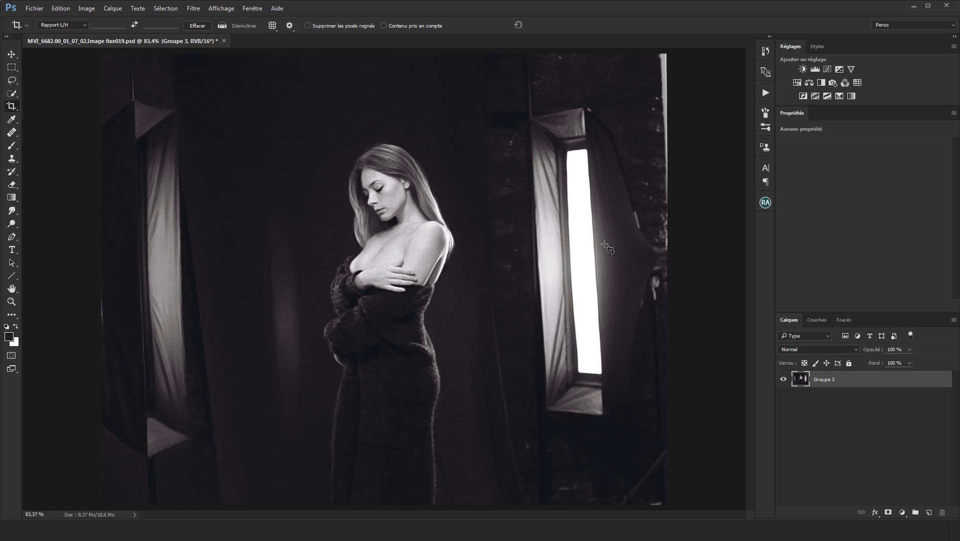
drag(606, 246, 556, 242)
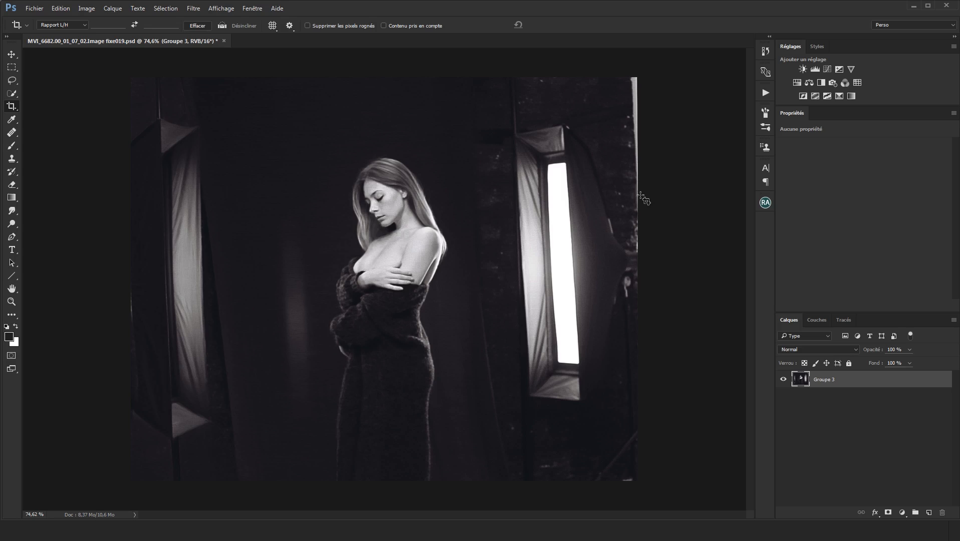
key(v)
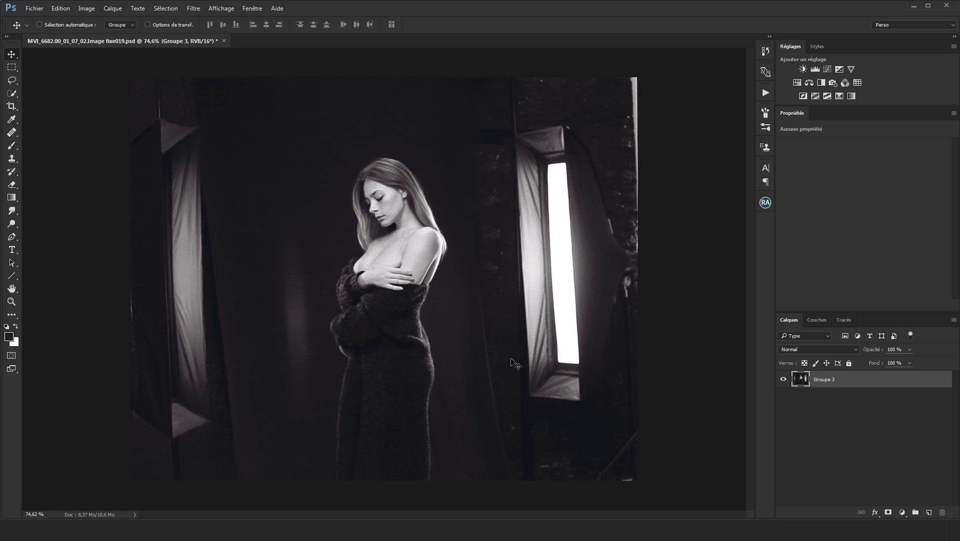
- Remove the small speck on the dark brick wall between the woman and the softbox with the content-aware Spot Healing Brush at 22 px
key(j)
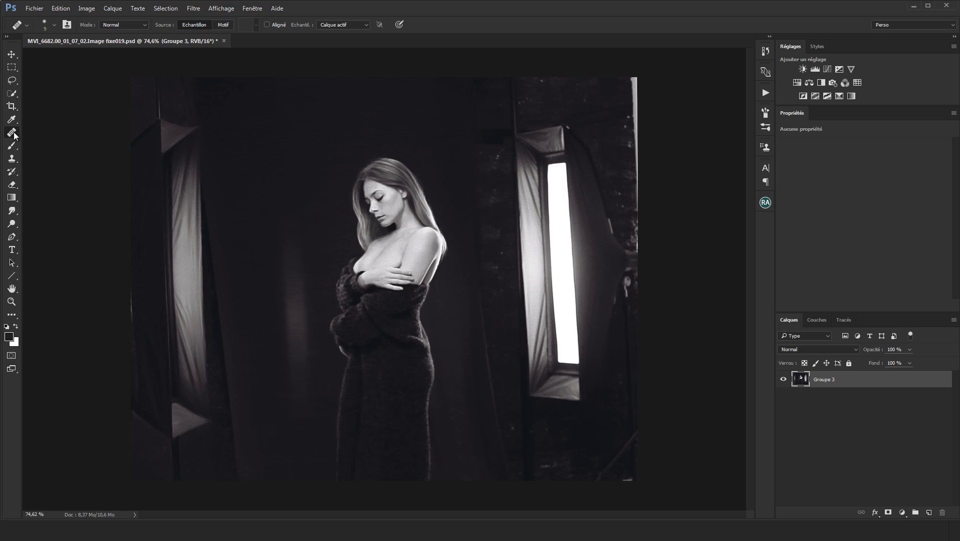
drag(9, 130, 43, 131)
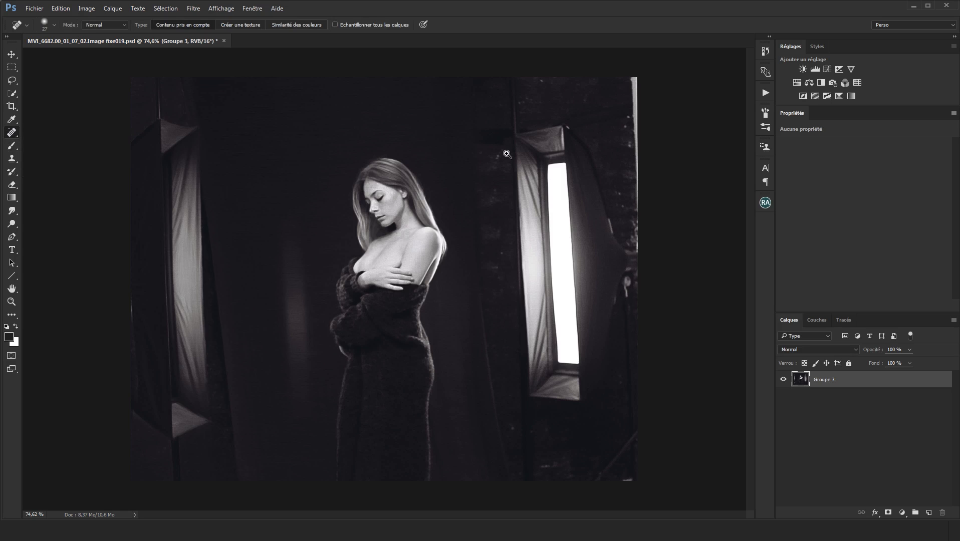
scroll(506, 154, up, 5)
drag(537, 145, 519, 138)
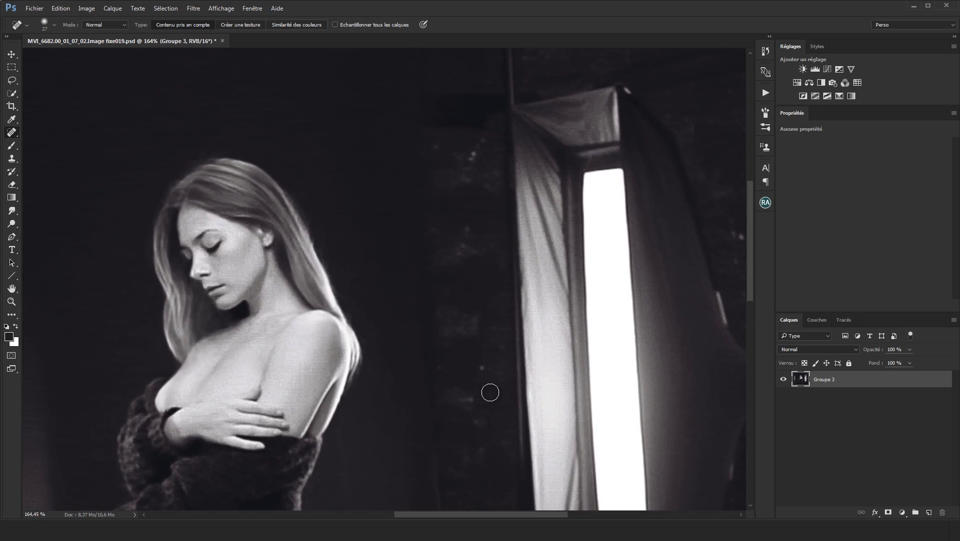
alt+right_click(476, 380)
alt+right_click(481, 376)
drag(480, 377, 466, 380)
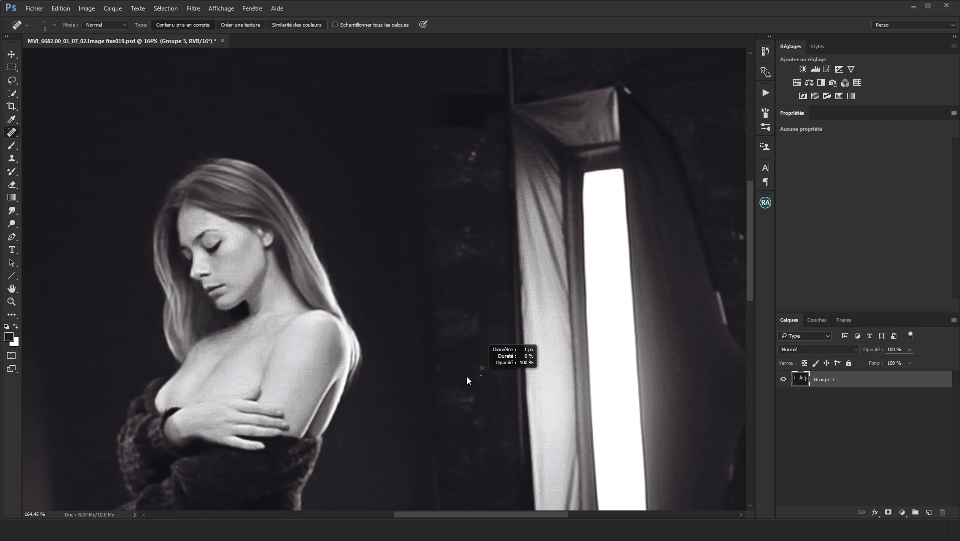
drag(466, 377, 477, 376)
right_click(479, 365)
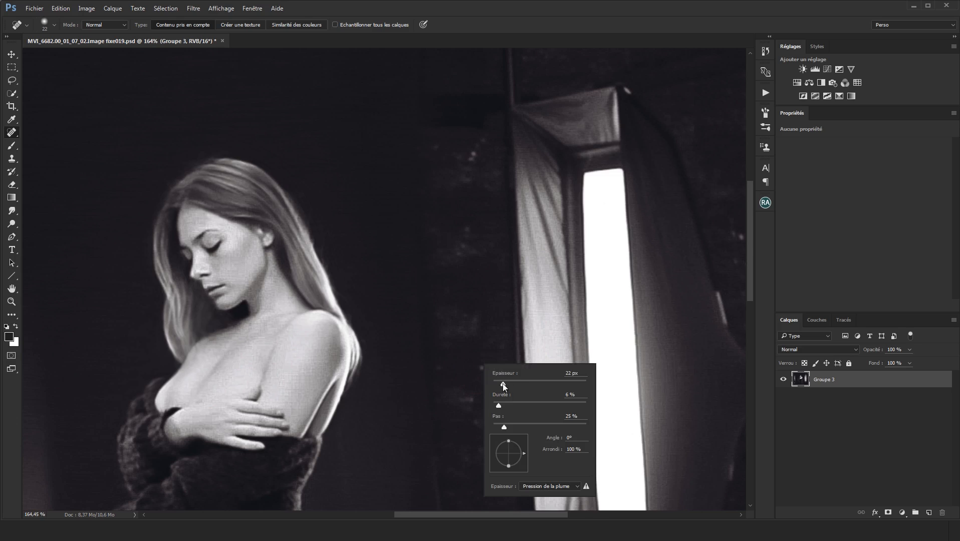
click(524, 11)
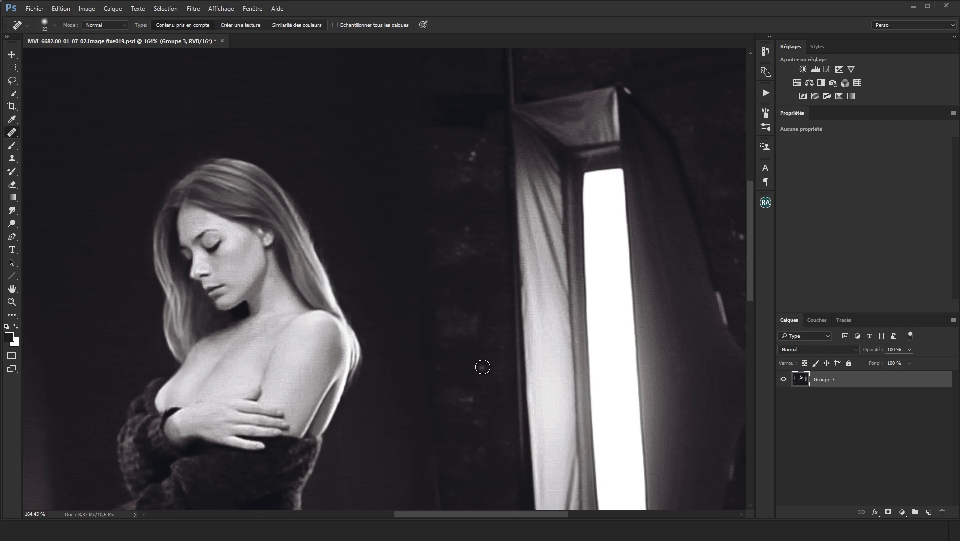
click(483, 368)
- Try to remove the bright spot at the upper corner of the right-hand softbox with the Spot Healing Brush at 14 px
scroll(502, 309, down, 5)
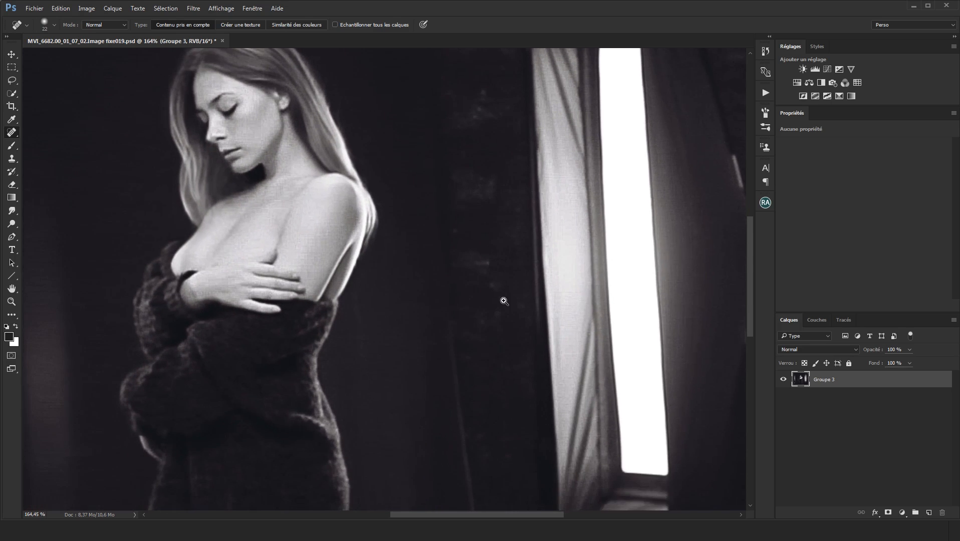
scroll(504, 302, down, 3)
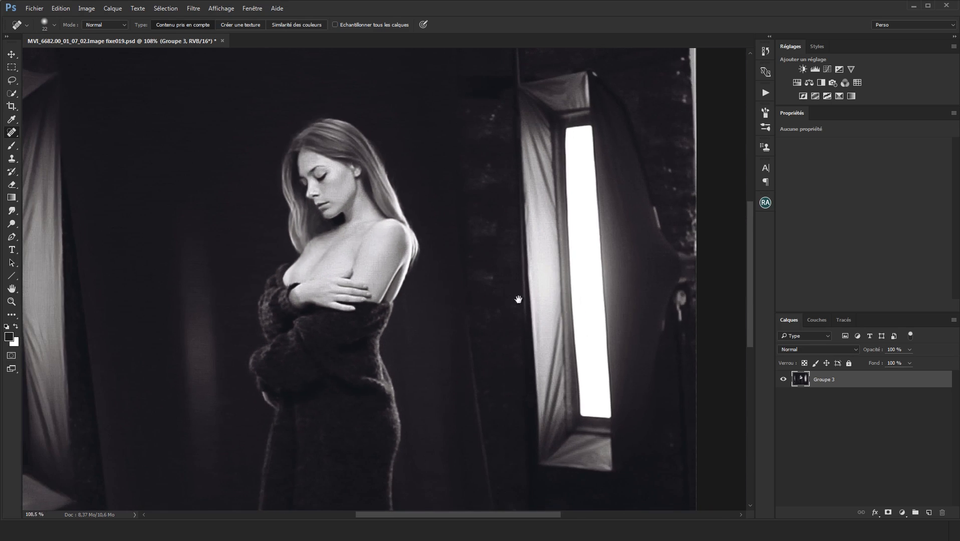
drag(518, 300, 519, 393)
scroll(632, 141, up, 2)
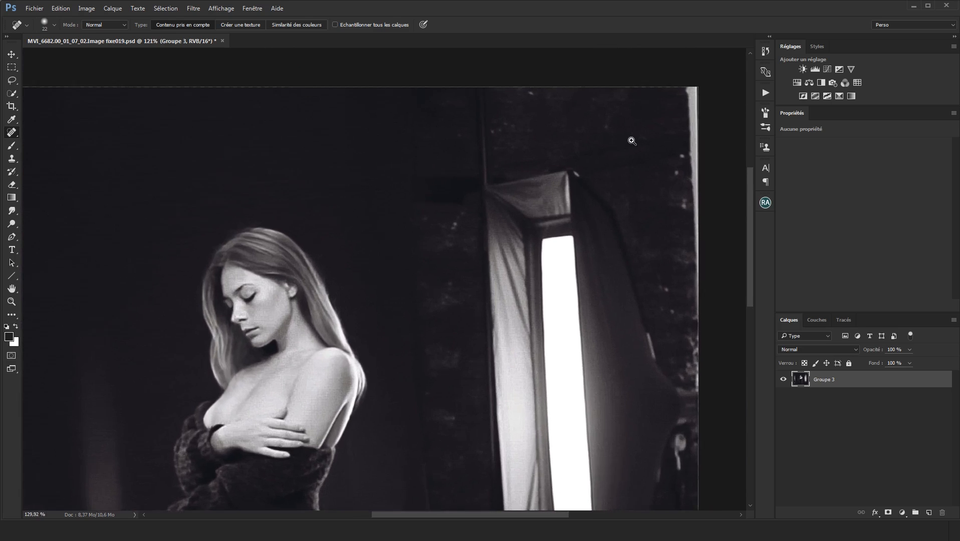
scroll(618, 153, up, 5)
drag(576, 187, 569, 187)
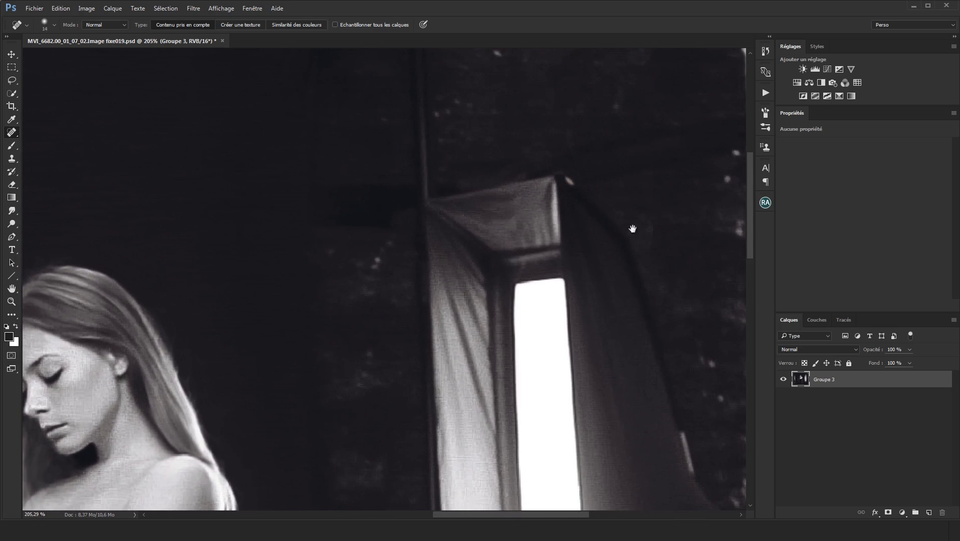
scroll(617, 251, down, 2)
scroll(618, 294, down, 2)
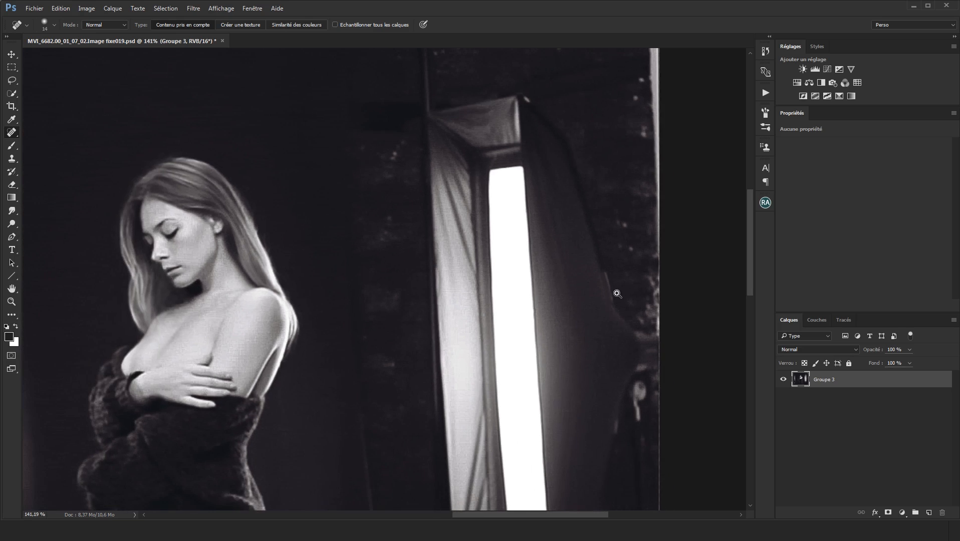
drag(574, 201, 589, 244)
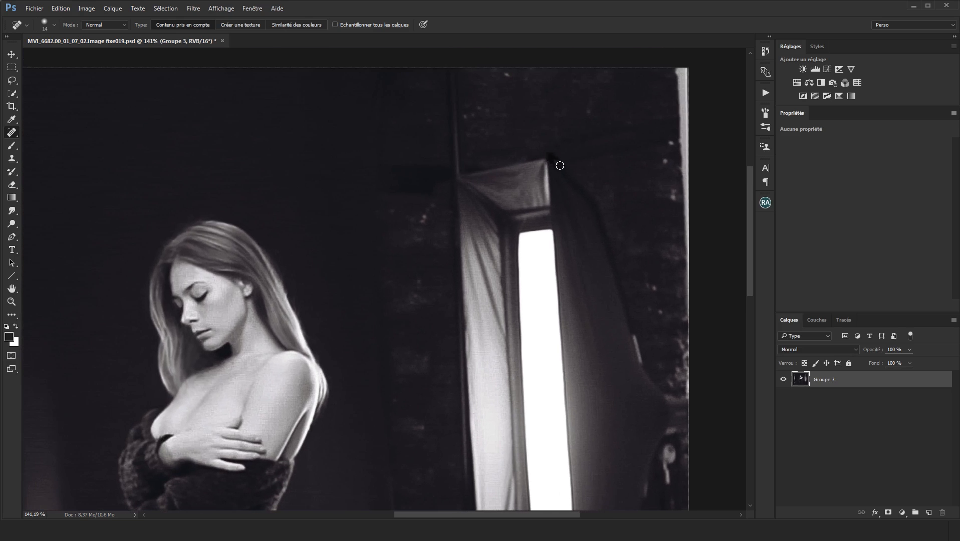
scroll(551, 171, up, 1)
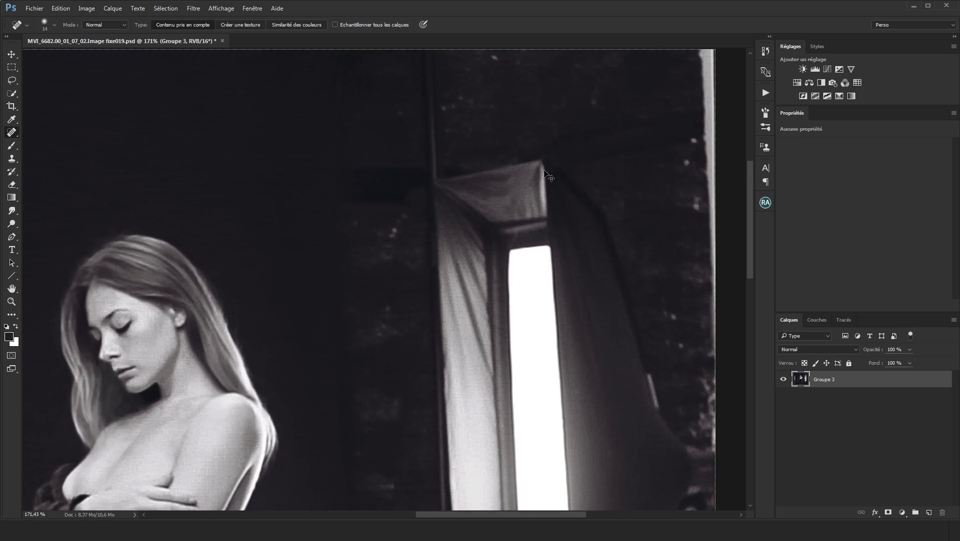
- Switch to the Healing Brush and retouch the light marks on the brick wall between the woman and the softbox
drag(474, 254, 531, 119)
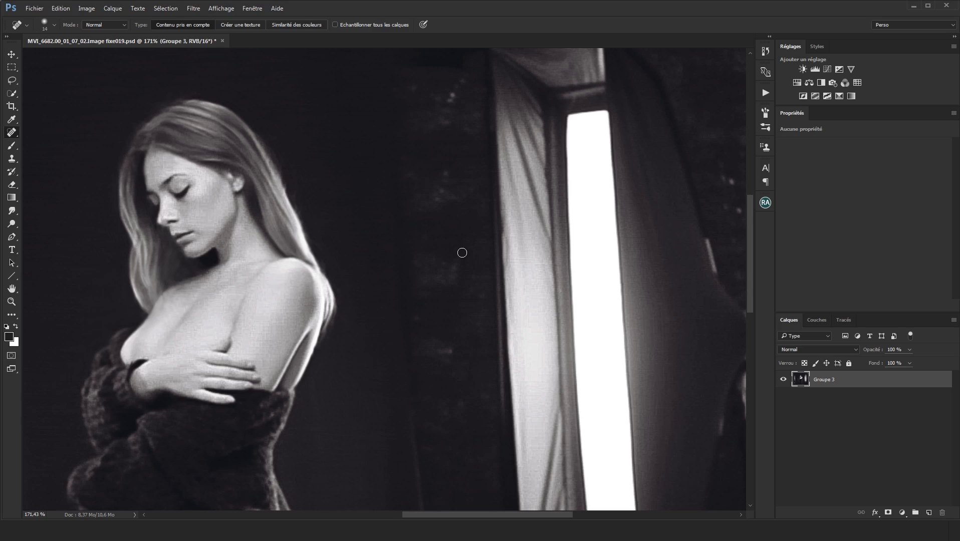
key(shift+j)
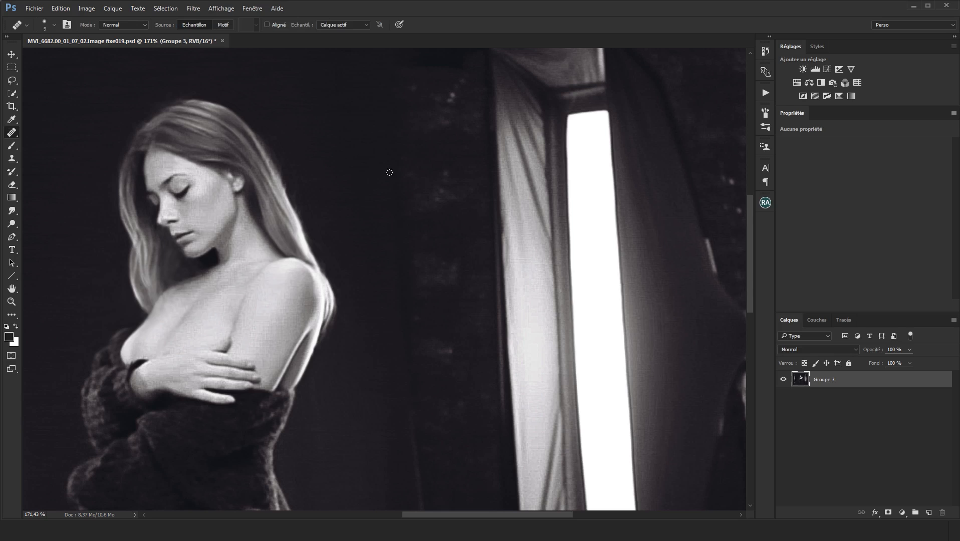
right_click(15, 138)
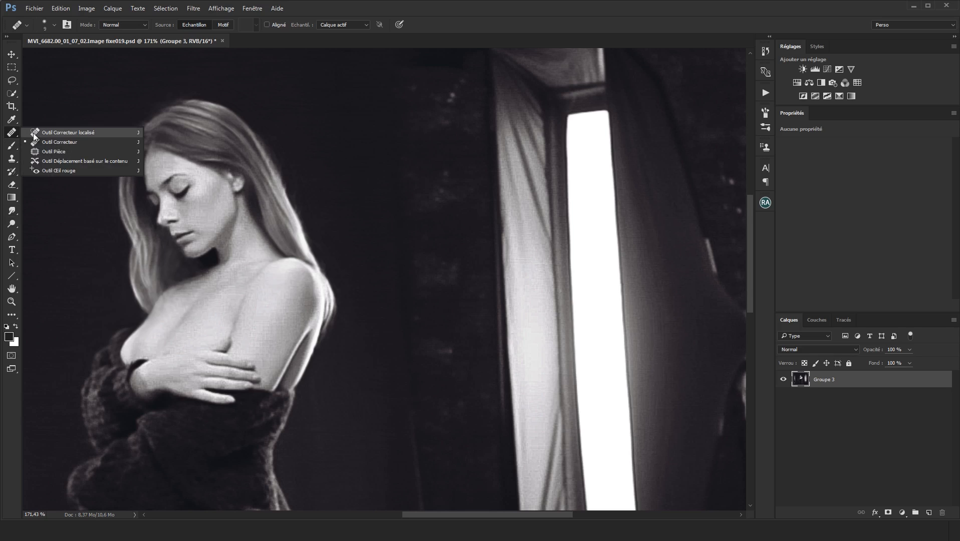
click(50, 142)
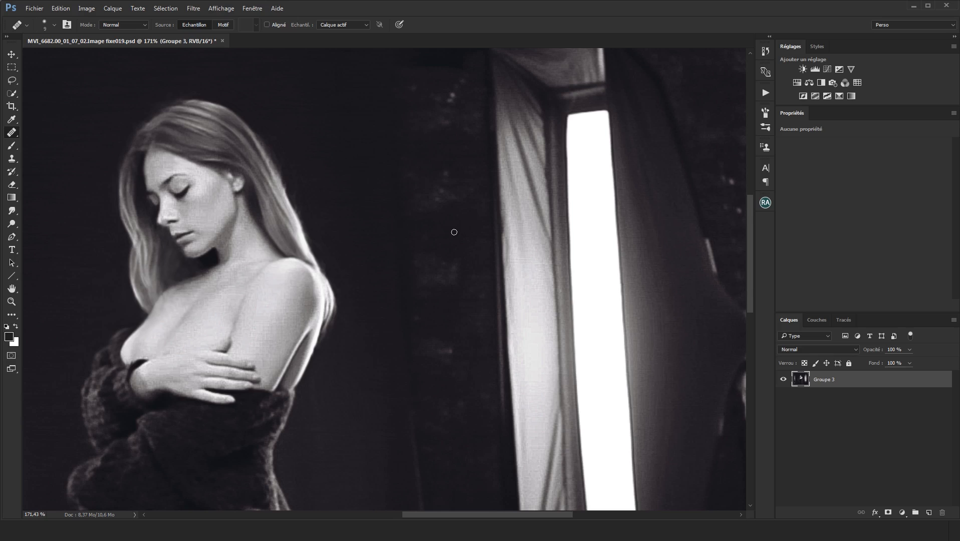
alt+right_click(454, 233)
drag(446, 195, 445, 189)
drag(449, 173, 461, 186)
- Clone dark wall texture over the light brick patches beside the softbox using the Clone Stamp at 16 px and 100% opacity
key(s)
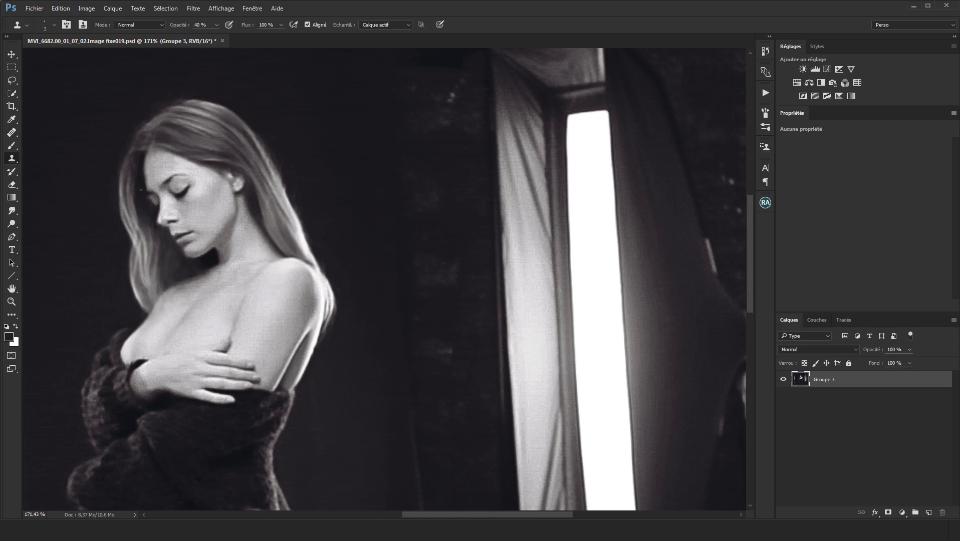
alt+right_click(457, 301)
alt+click(459, 333)
mouse_move(451, 279)
mouse_down()
mouse_move(433, 259)
mouse_move(430, 290)
mouse_move(422, 261)
mouse_move(435, 259)
mouse_move(457, 306)
mouse_move(446, 256)
mouse_up()
alt+click(454, 321)
scroll(453, 275, down, 3)
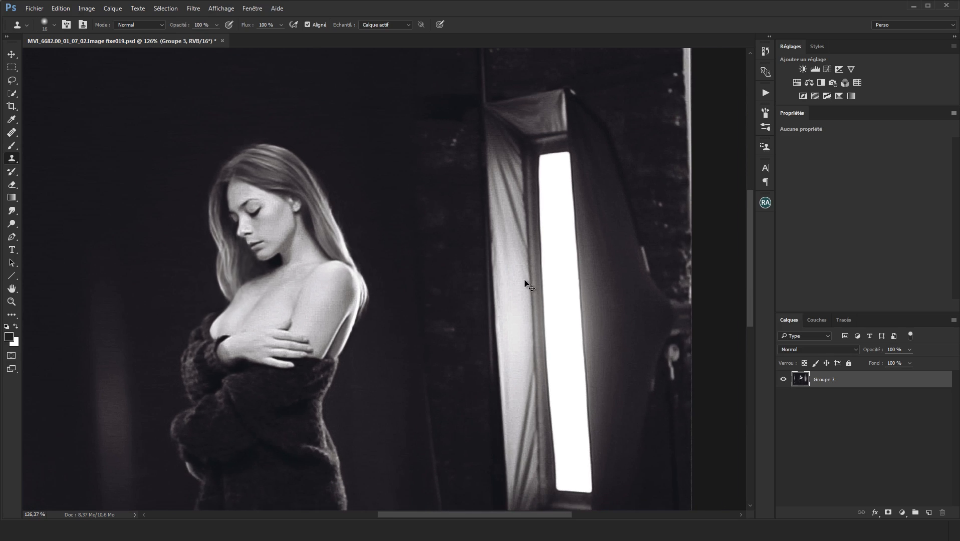
- Try to clone out the light strip on the outer edge of the right-hand softbox, then undo the stroke
scroll(656, 256, up, 3)
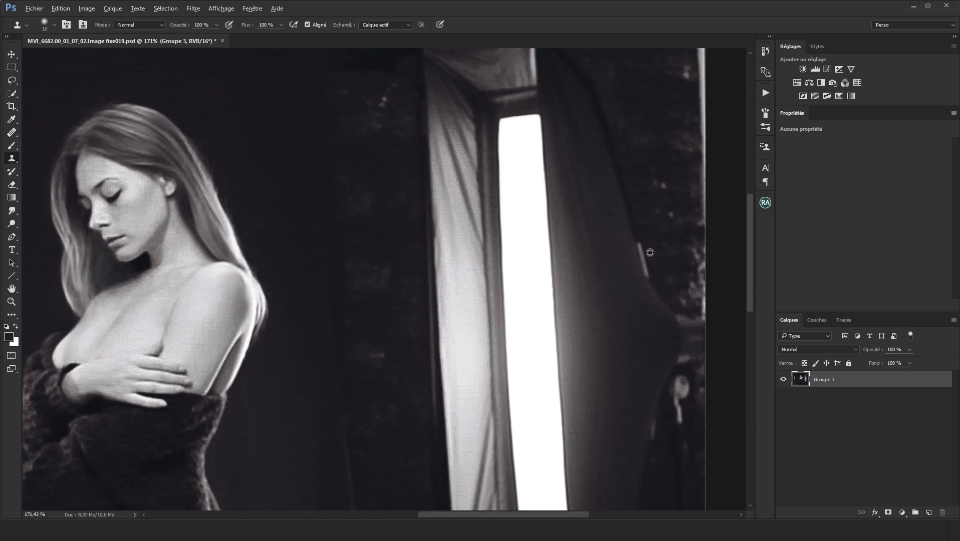
alt+click(653, 251)
mouse_move(651, 276)
mouse_down()
mouse_move(638, 236)
mouse_move(641, 249)
mouse_up()
key(ctrl+z)
- Enlarge the Clone Stamp to 35 px and clone over the light specks in the dark area beneath the softbox
drag(634, 351, 591, 149)
drag(618, 246, 626, 141)
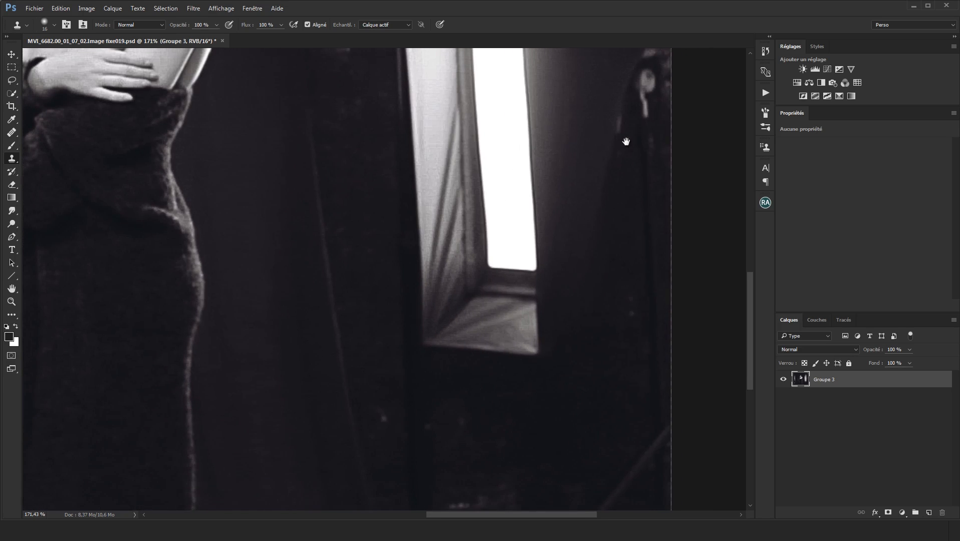
drag(641, 231, 612, 247)
drag(559, 289, 575, 201)
drag(588, 322, 604, 321)
key(bracketright)
key(bracketright)
key(bracketright)
key(bracketright)
mouse_move(509, 350)
mouse_down()
mouse_move(528, 348)
mouse_move(553, 377)
mouse_move(563, 375)
mouse_up()
mouse_move(623, 322)
mouse_down()
mouse_move(596, 373)
mouse_move(579, 380)
mouse_move(587, 407)
mouse_up()
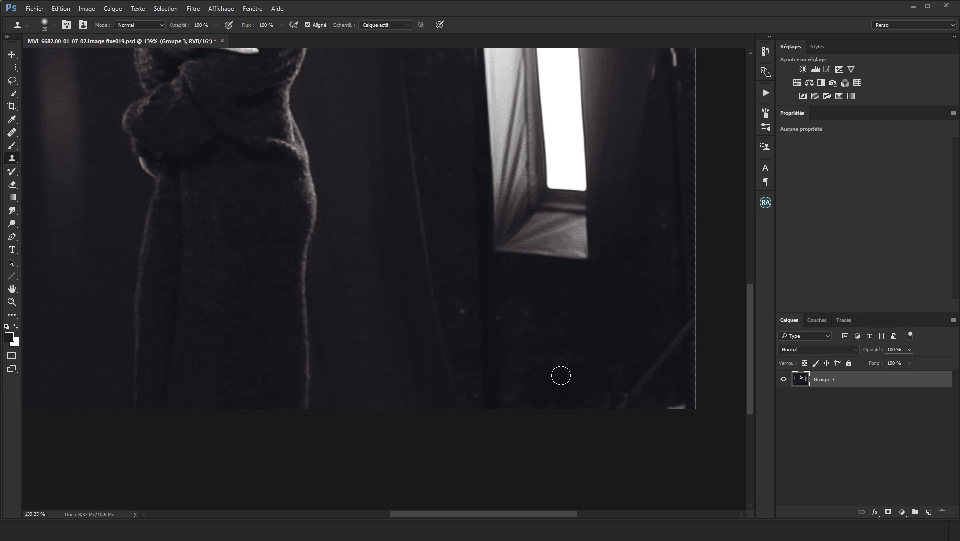
- Heal the light brick patches on the wall level with the woman's shoulder using the Healing Brush at 25 px and sampled dark texture
drag(495, 254, 592, 432)
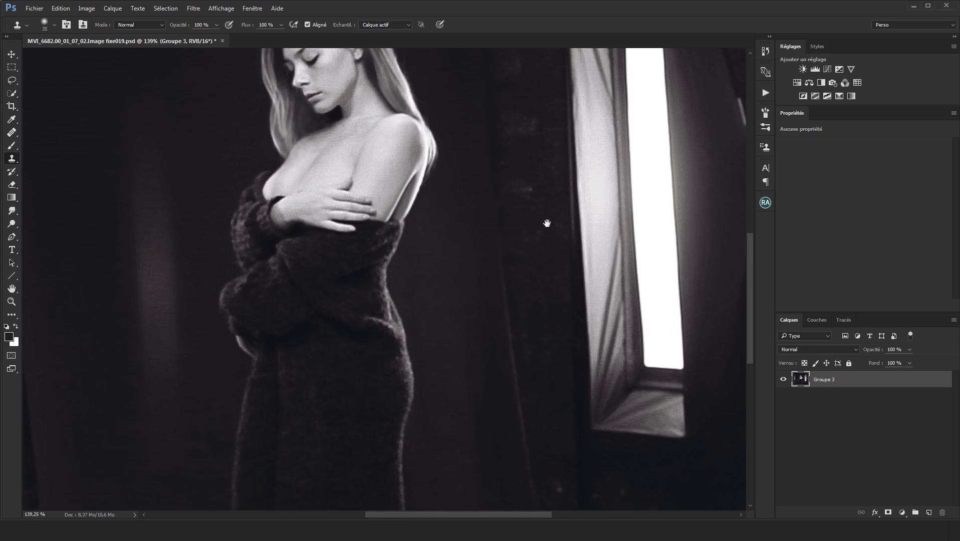
drag(540, 171, 530, 249)
drag(509, 218, 532, 219)
key(j)
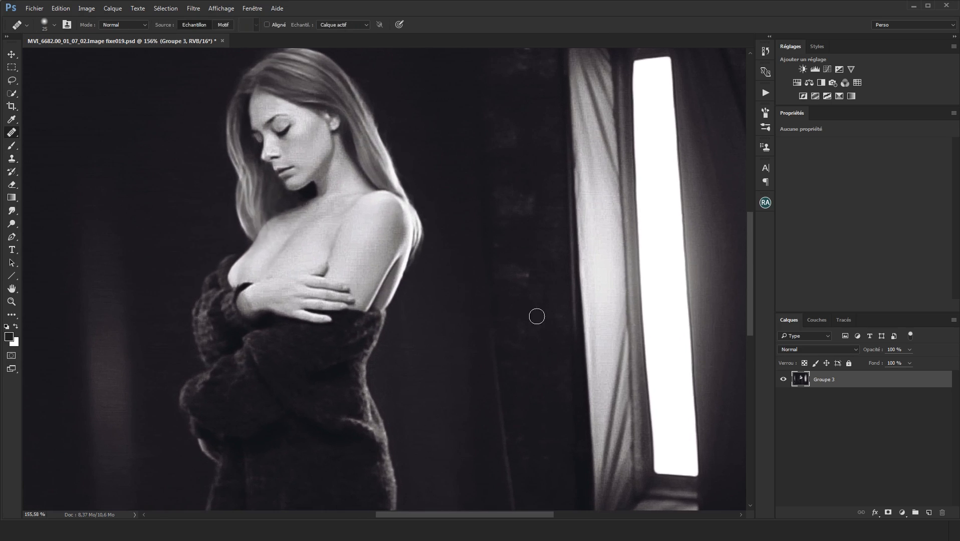
alt+click(542, 365)
mouse_move(527, 282)
mouse_down()
mouse_move(503, 251)
mouse_move(511, 263)
mouse_move(532, 255)
mouse_up()
scroll(526, 241, up, 2)
drag(564, 246, 577, 242)
alt+click(529, 257)
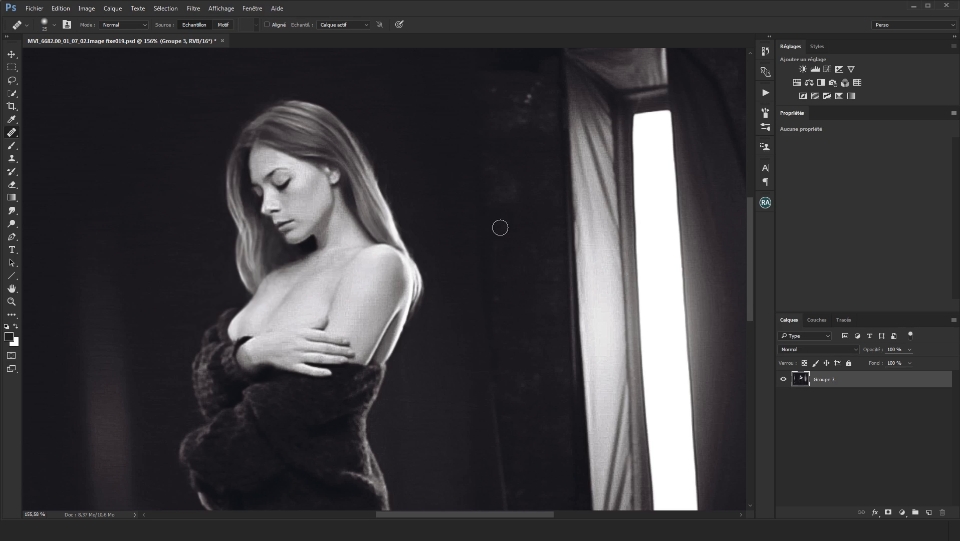
- Heal light specks on the dark wall between the woman and the right-hand softbox, reducing the Healing Brush to 17 px
drag(517, 191, 523, 282)
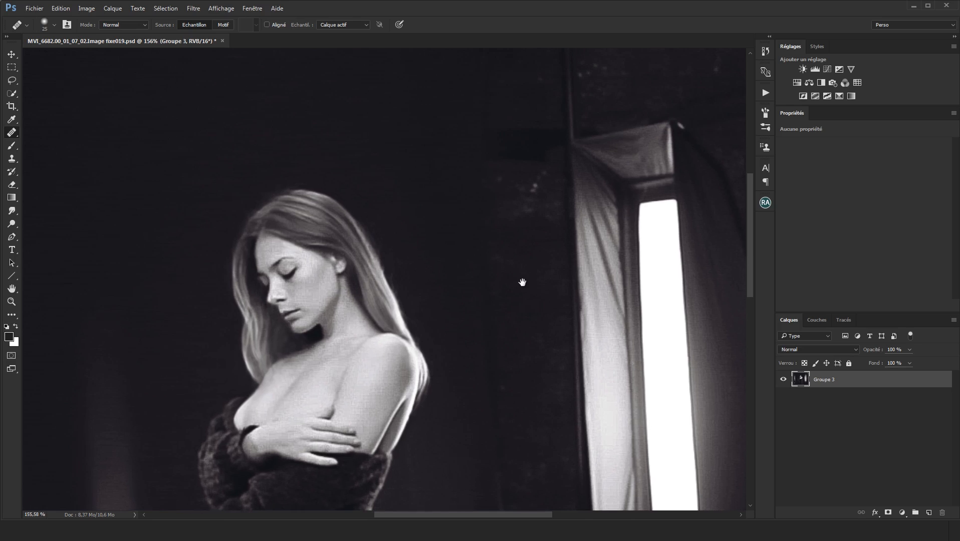
alt+click(512, 287)
click(500, 262)
mouse_move(532, 233)
mouse_down()
mouse_move(522, 268)
mouse_move(527, 216)
mouse_move(543, 242)
mouse_move(563, 233)
mouse_move(545, 215)
mouse_move(538, 157)
mouse_up()
alt+click(523, 263)
alt+right_click(543, 267)
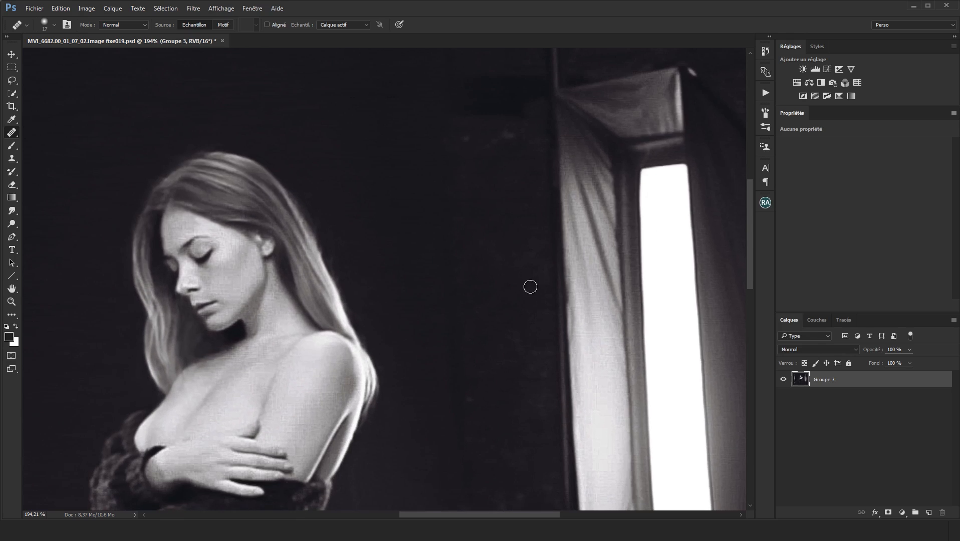
- Heal the marks along the right-hand softbox's edge facing the woman, using dark texture sampled beside it
drag(534, 220, 542, 260)
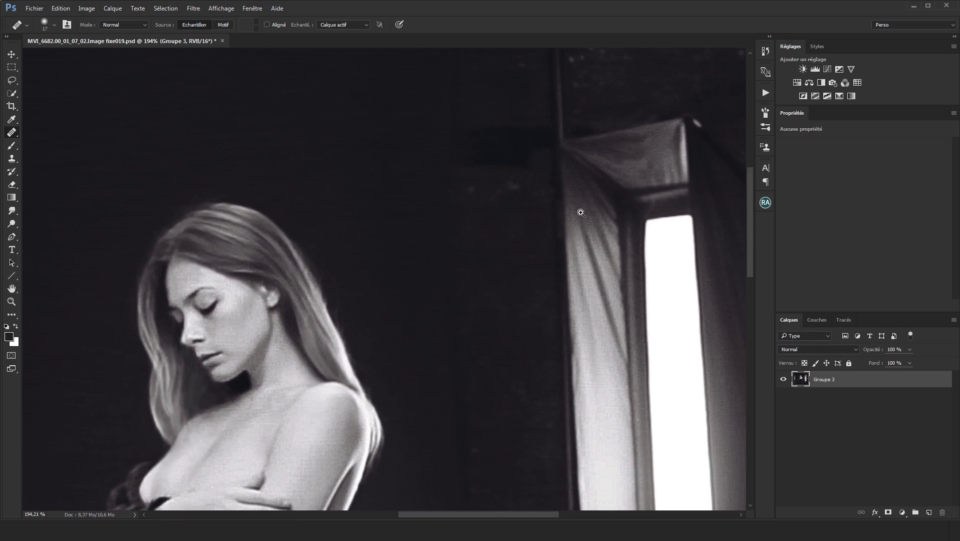
drag(572, 196, 613, 185)
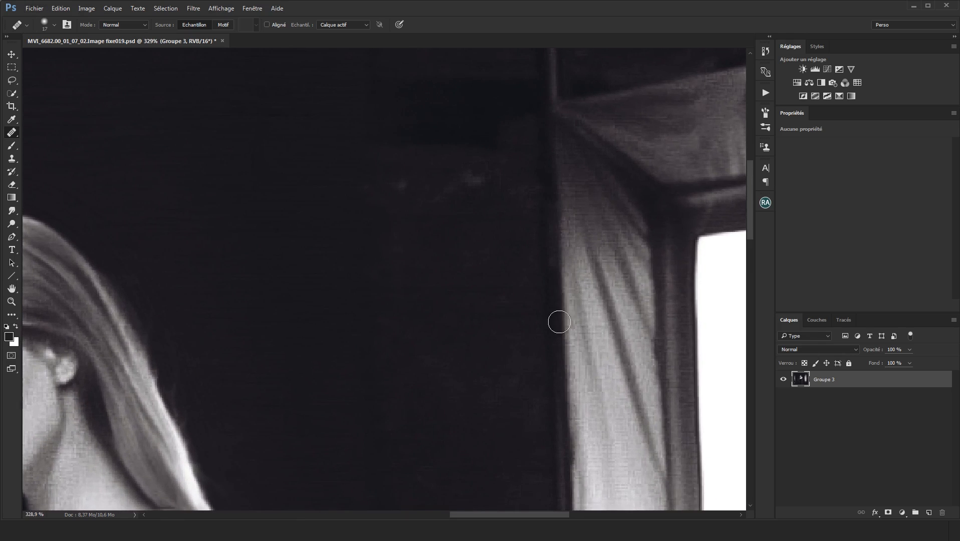
mouse_move(557, 268)
mouse_down()
mouse_move(500, 316)
mouse_move(532, 313)
mouse_move(572, 273)
mouse_up()
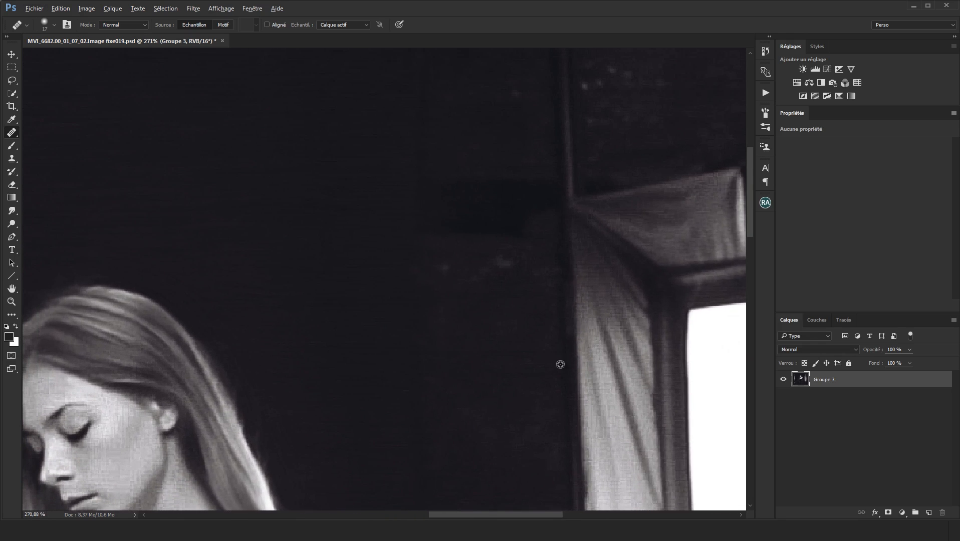
alt+right_click(556, 373)
alt+click(542, 397)
mouse_move(569, 345)
mouse_down()
mouse_move(567, 280)
mouse_move(572, 346)
mouse_move(567, 276)
mouse_up()
drag(571, 311, 527, 331)
scroll(574, 328, up, 1)
- Refine the same softbox edge with the Healing Brush at 6 px and 11 px, resampling the adjacent dark wall
alt+right_click(564, 339)
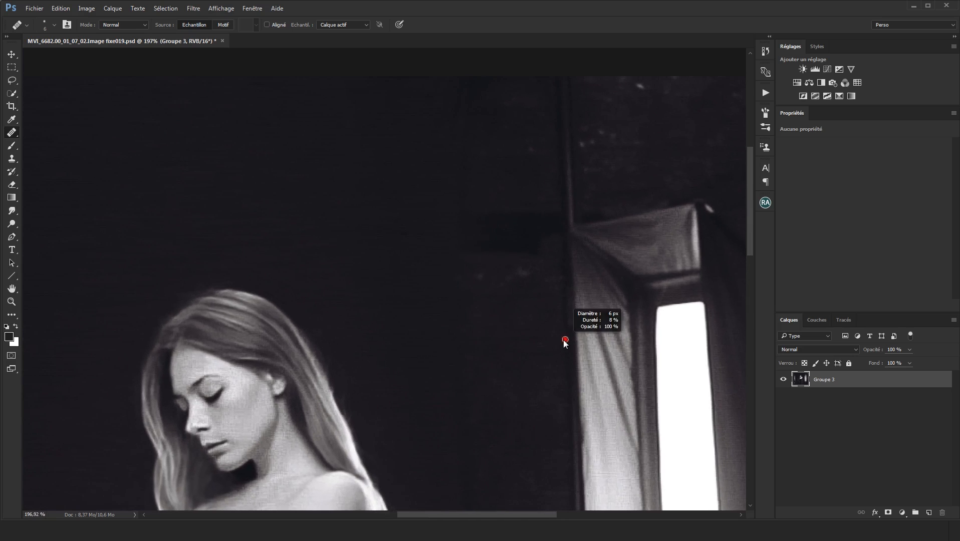
alt+right_click(541, 335)
alt+click(542, 336)
drag(573, 323, 563, 273)
scroll(597, 349, up, 2)
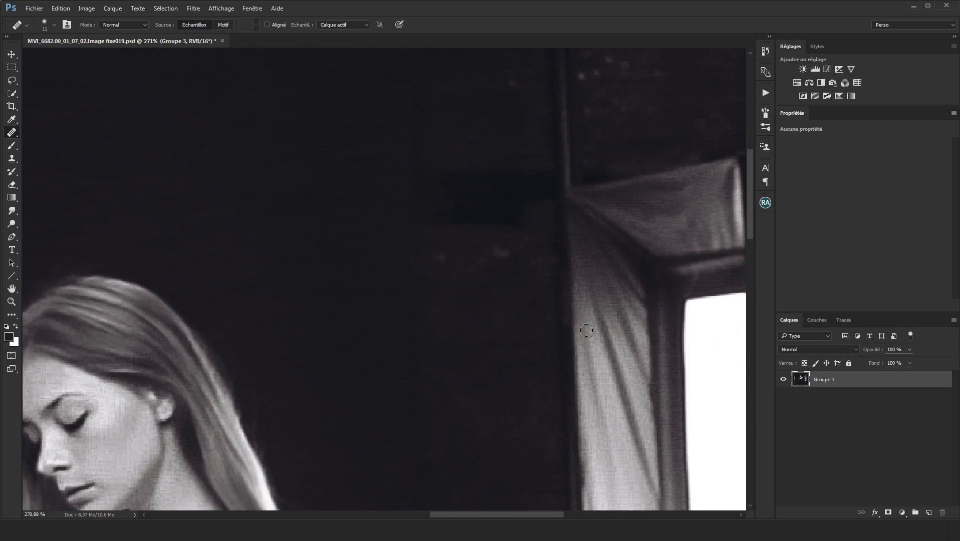
alt+click(540, 349)
drag(568, 323, 566, 272)
- Clean the softbox's woman-facing edge with the Clone Stamp reduced to 9 px
key(s)
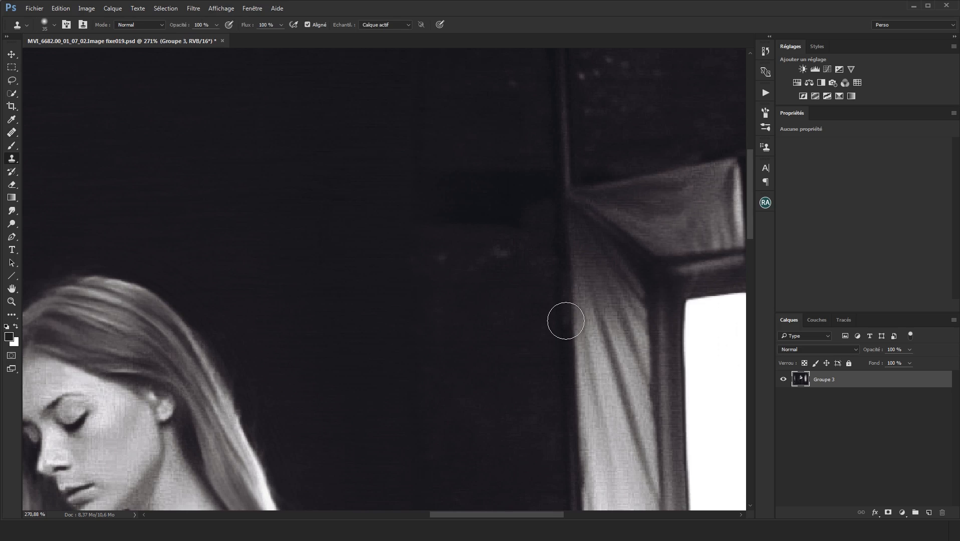
right_click(16, 158)
click(603, 1)
drag(569, 346, 549, 349)
drag(566, 340, 564, 268)
scroll(574, 262, down, 5)
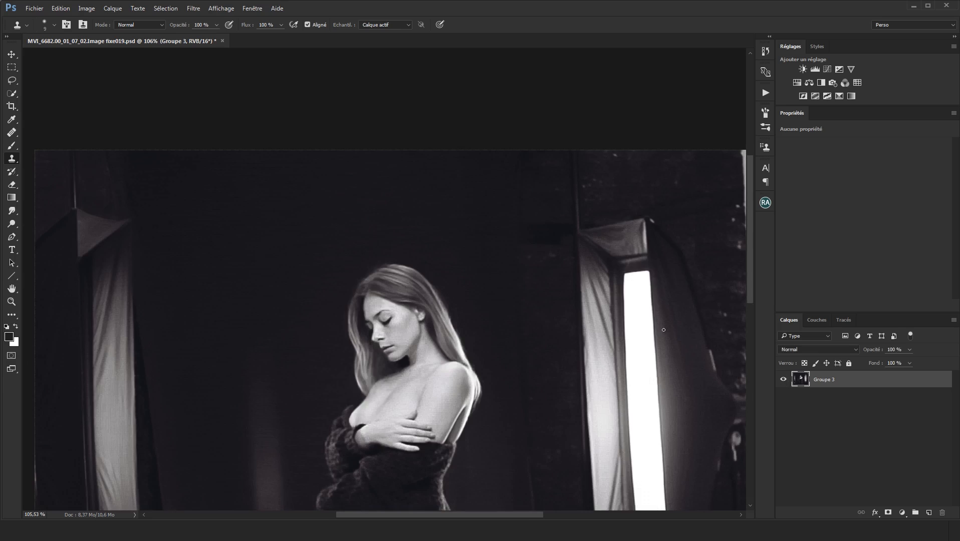
drag(565, 313, 525, 223)
scroll(510, 182, up, 1)
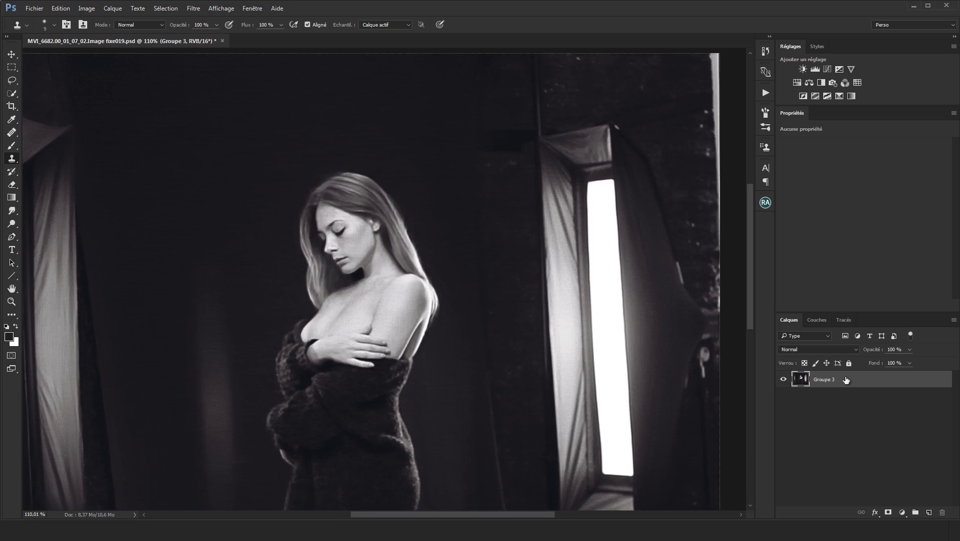
- Duplicate the Groupe 3 layer to continue retouching on a copy
key(ctrl+j)
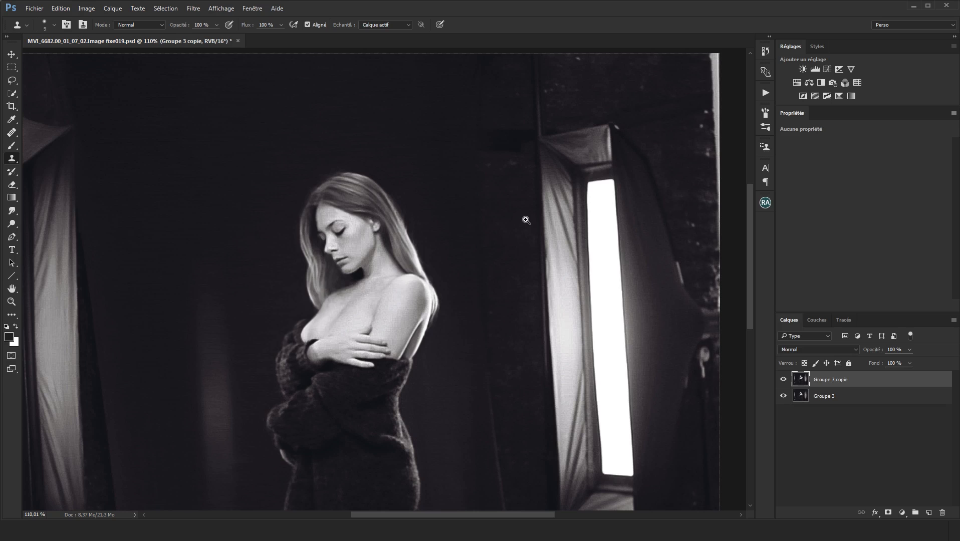
scroll(526, 220, up, 10)
scroll(491, 358, down, 8)
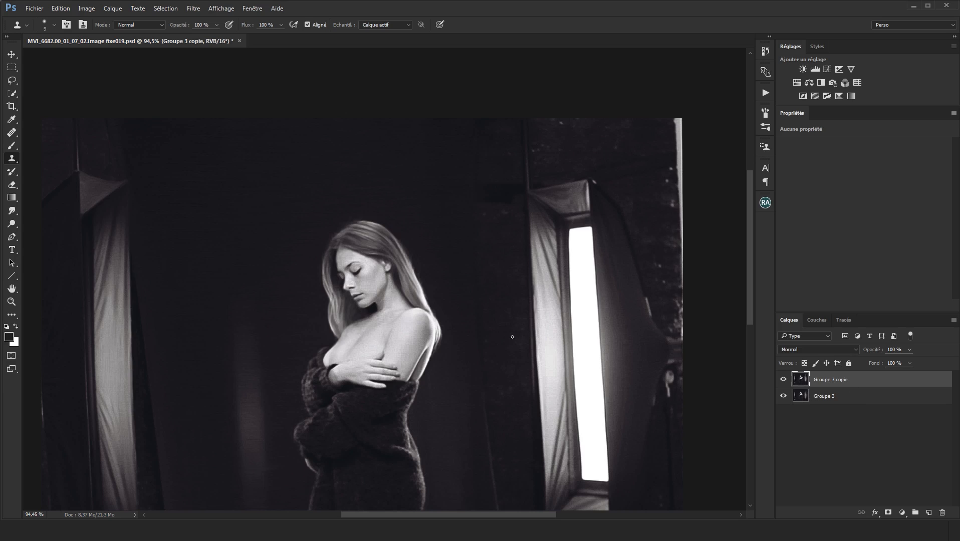
- Try a 38 px Clone Stamp stroke across the woman's shoulder, compare it with the copy layer hidden, and undo it
drag(491, 345, 498, 348)
alt+click(510, 295)
drag(485, 297, 387, 358)
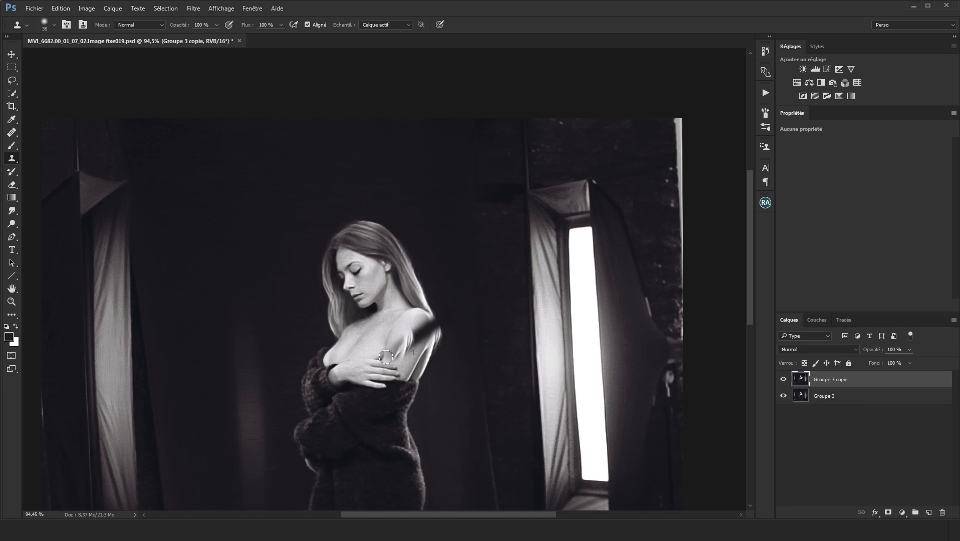
click(783, 380)
click(784, 380)
click(783, 380)
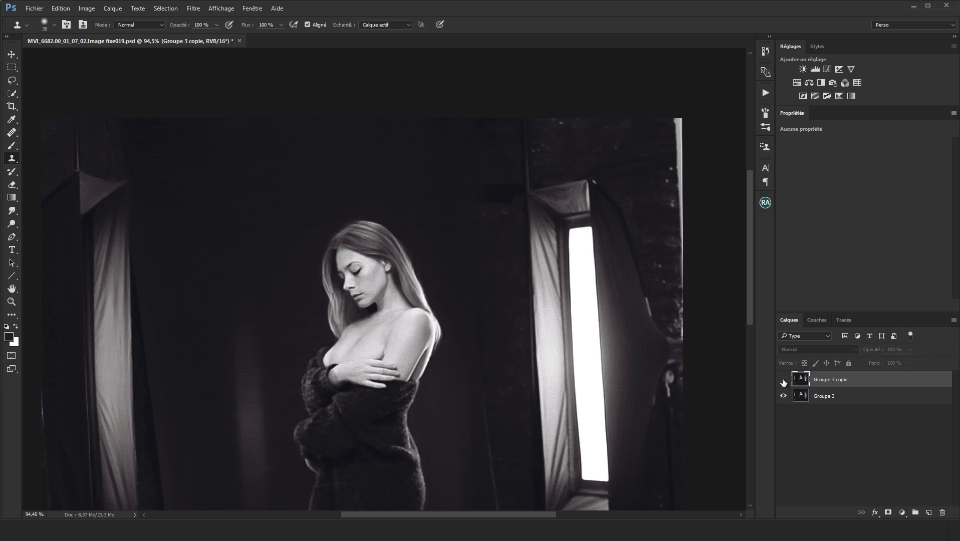
click(783, 380)
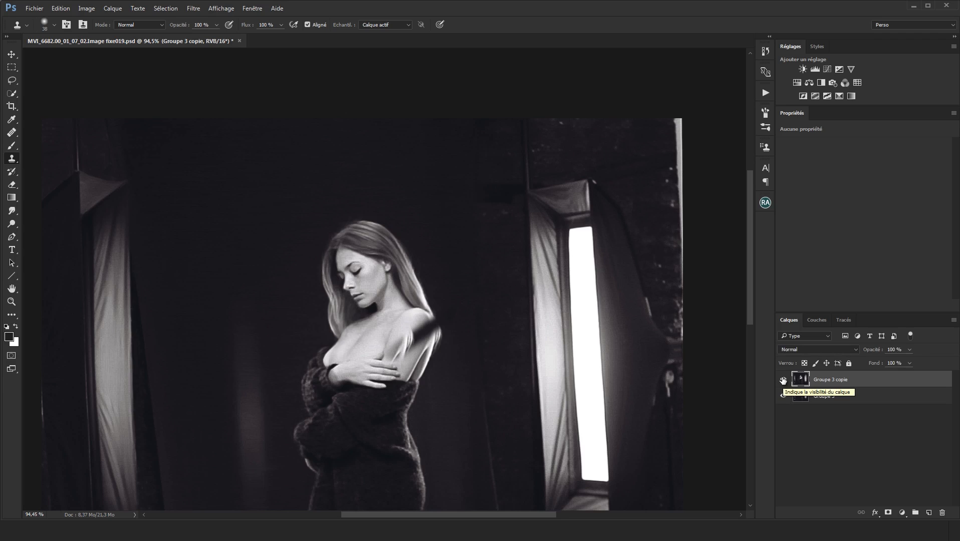
key(ctrl+z)
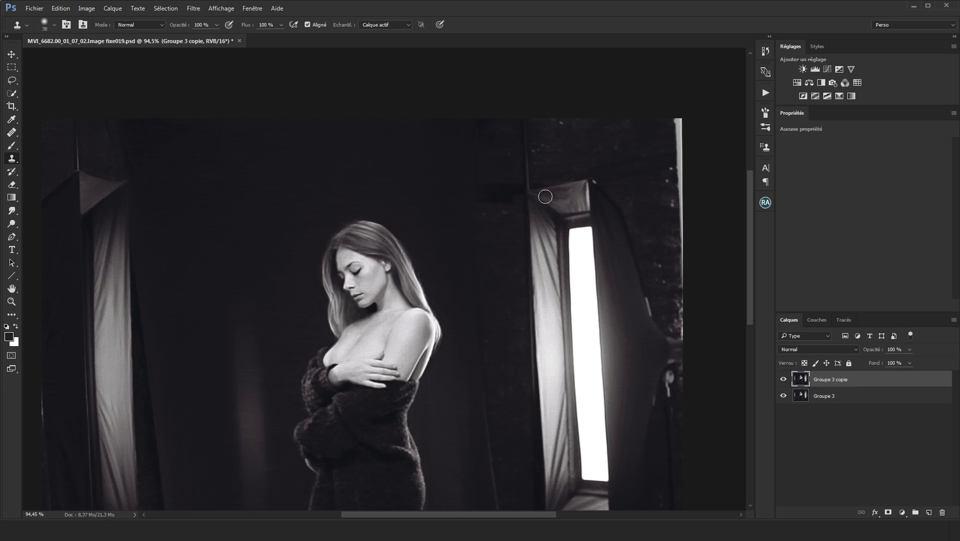
- Heal the small marks on the dark backdrop between the woman and the softbox with the Healing Brush at 11 px
drag(525, 324, 483, 148)
drag(452, 216, 472, 216)
key(h)
key(j)
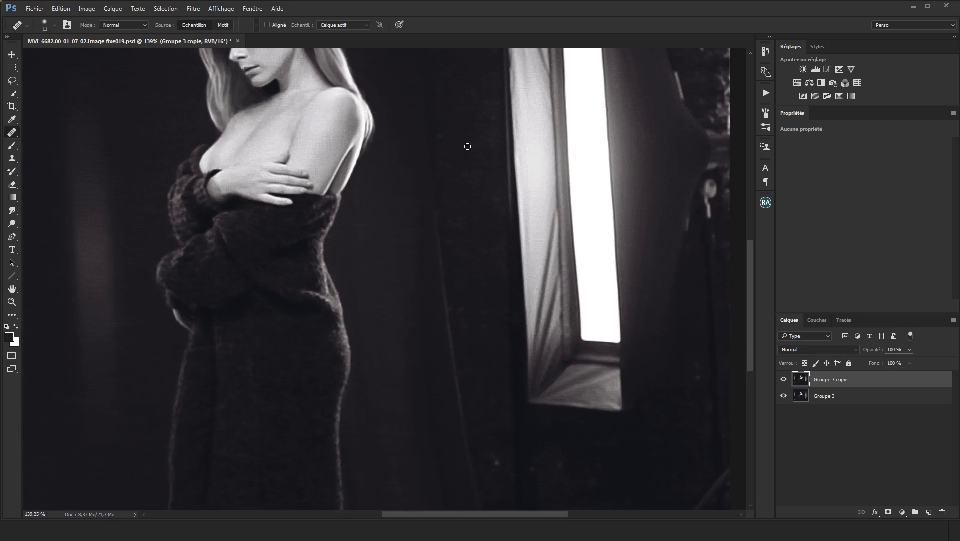
alt+click(453, 166)
drag(442, 146, 439, 139)
- Heal the light specks on the dark area below and left of the right-hand softbox with a 20 px Healing Brush
drag(476, 331, 459, 242)
alt+right_click(464, 286)
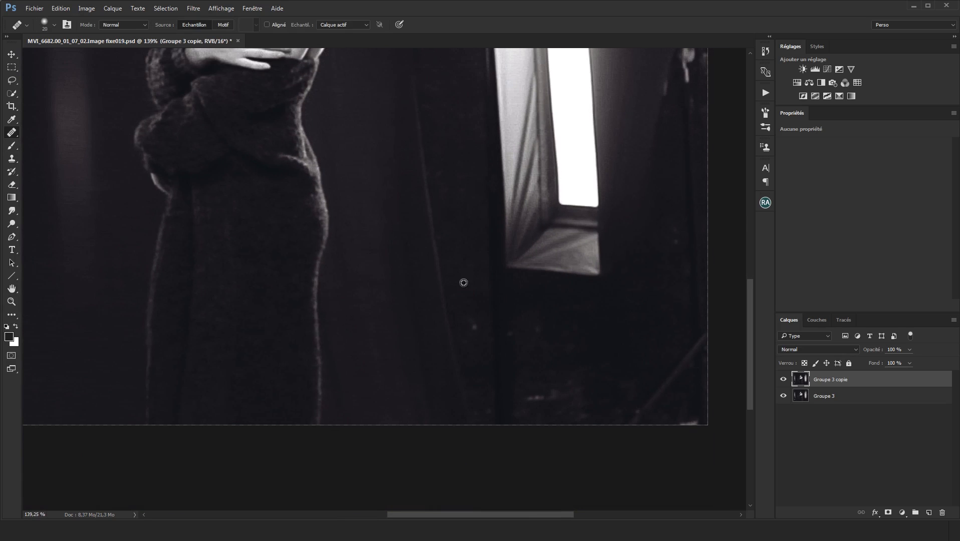
alt+click(463, 281)
drag(471, 327, 479, 348)
drag(612, 332, 536, 357)
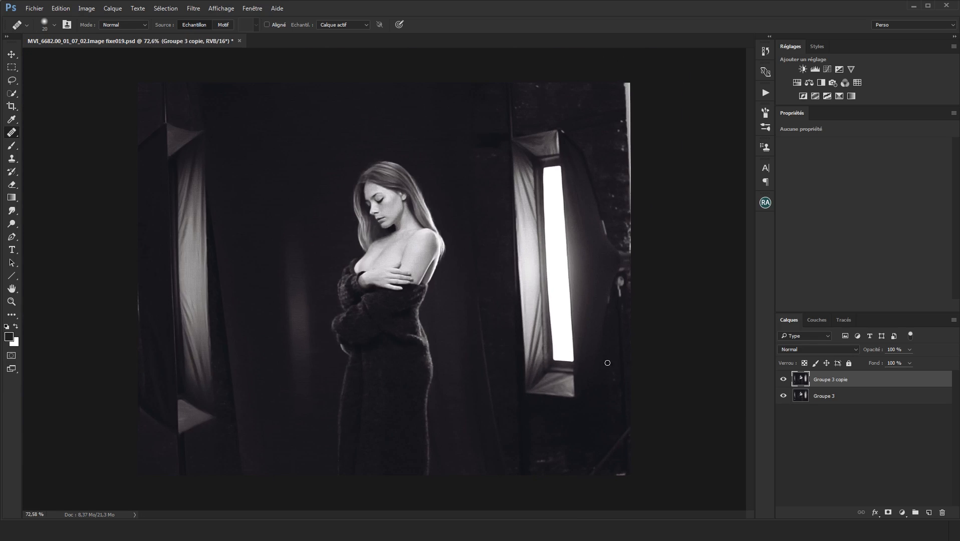
- Heal the light patches beneath the right-hand softbox and at the backdrop's lower edge, adjusting the brush between 44 px and 26 px
scroll(566, 451, up, 2)
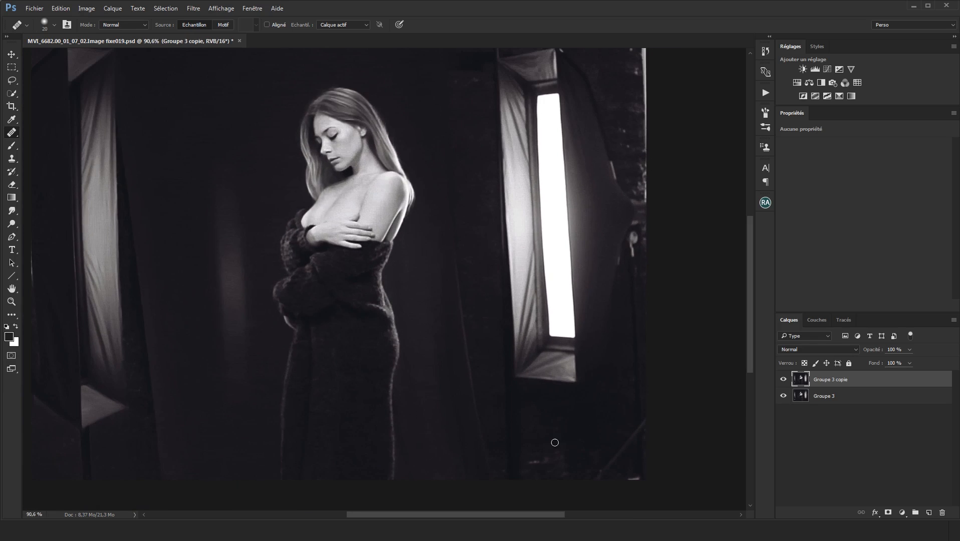
alt+right_click(555, 432)
mouse_move(538, 456)
mouse_down()
mouse_move(555, 457)
mouse_move(569, 478)
mouse_up()
scroll(573, 457, up, 4)
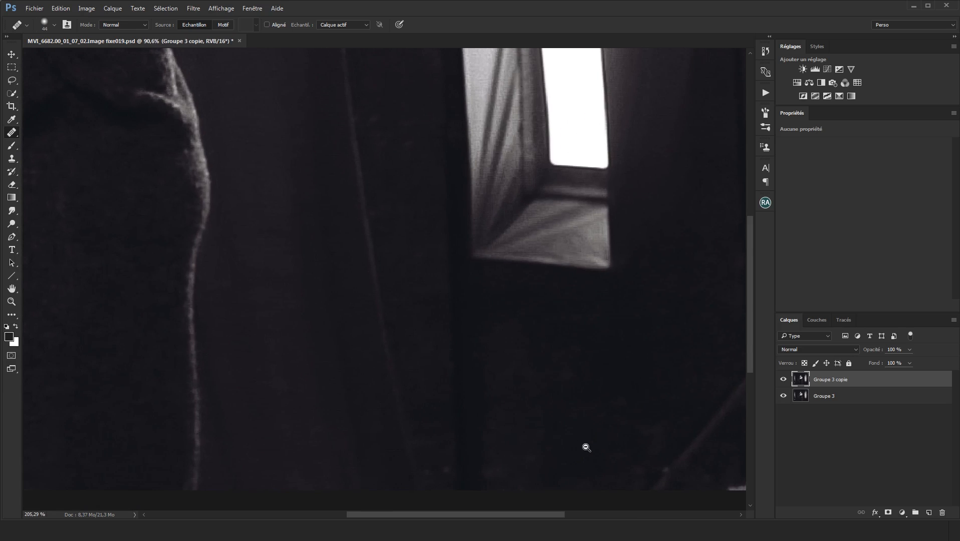
alt+right_click(546, 420)
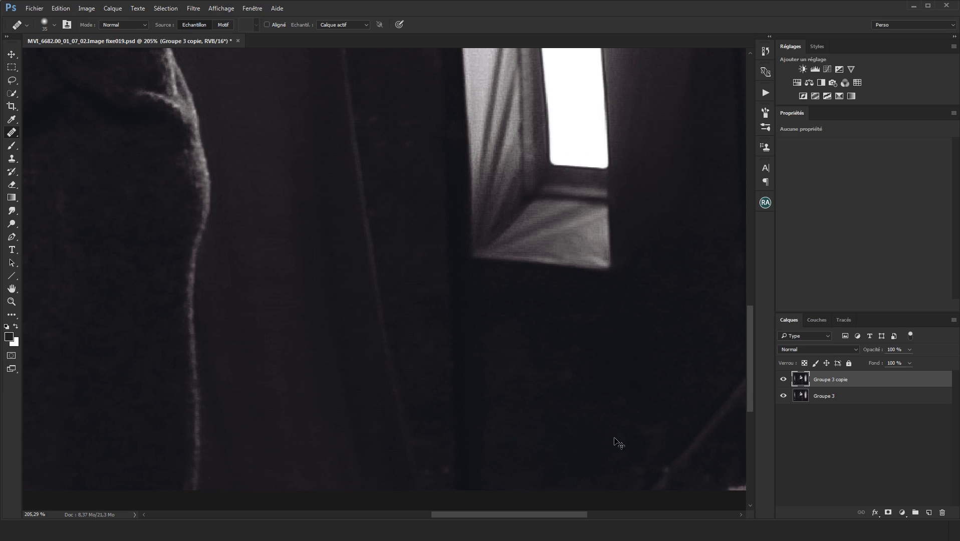
alt+right_click(429, 412)
drag(434, 473, 443, 477)
scroll(536, 431, down, 5)
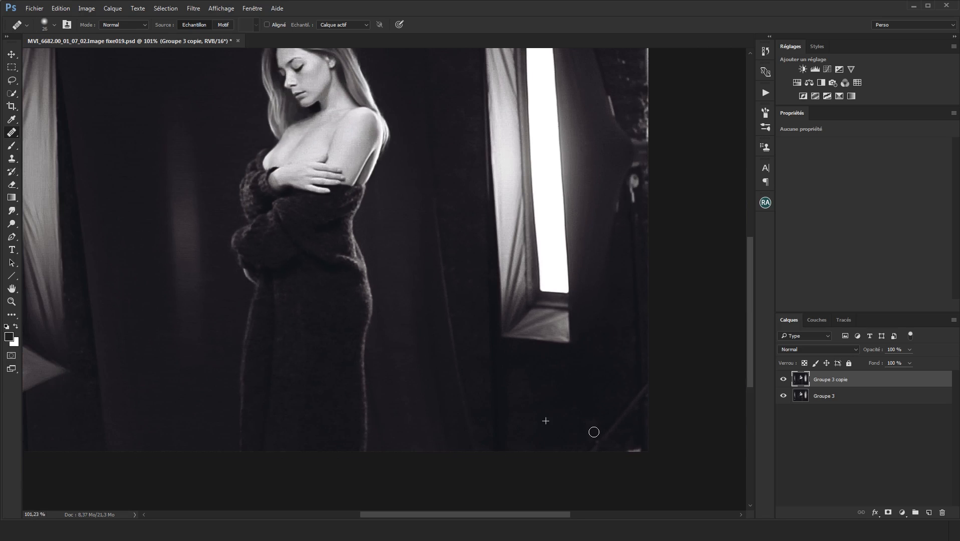
scroll(626, 398, down, 3)
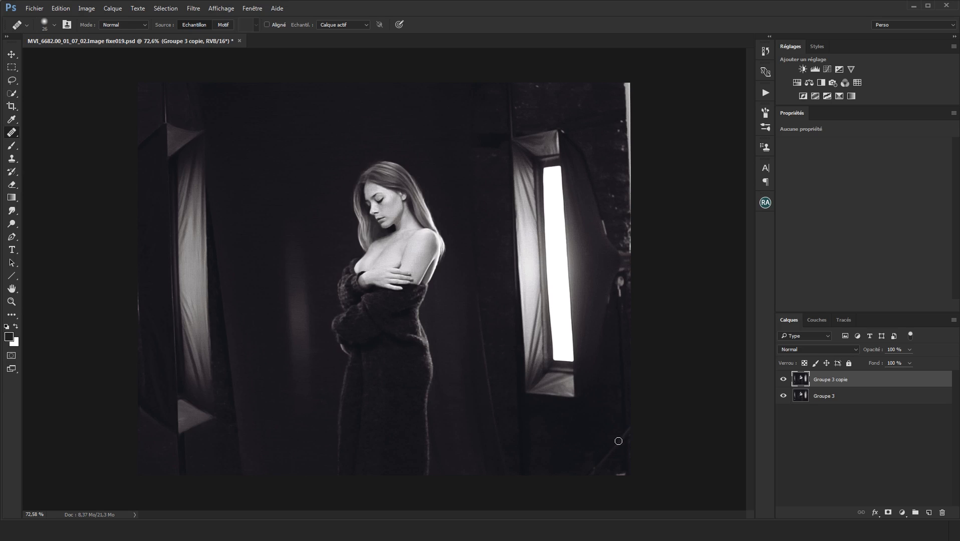
- Heal over the diagonal stand leg in the photo's lower-right corner with a 23 px brush and sampled dark texture
mouse_move(616, 454)
mouse_down()
mouse_move(653, 425)
mouse_move(611, 379)
mouse_move(585, 411)
mouse_move(624, 384)
mouse_move(599, 387)
mouse_up()
drag(536, 435, 507, 410)
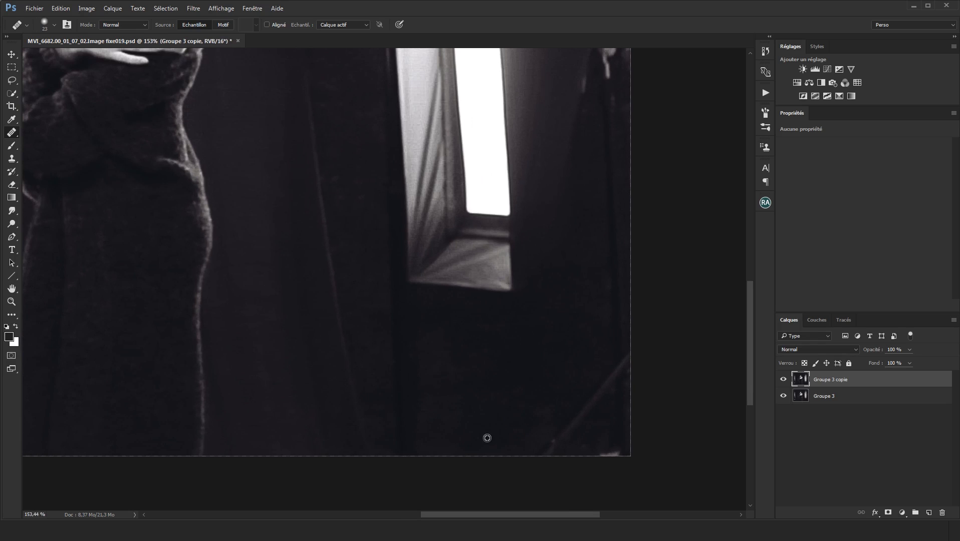
alt+click(487, 438)
mouse_move(544, 452)
mouse_down()
mouse_move(611, 375)
mouse_move(643, 356)
mouse_move(586, 401)
mouse_move(652, 369)
mouse_up()
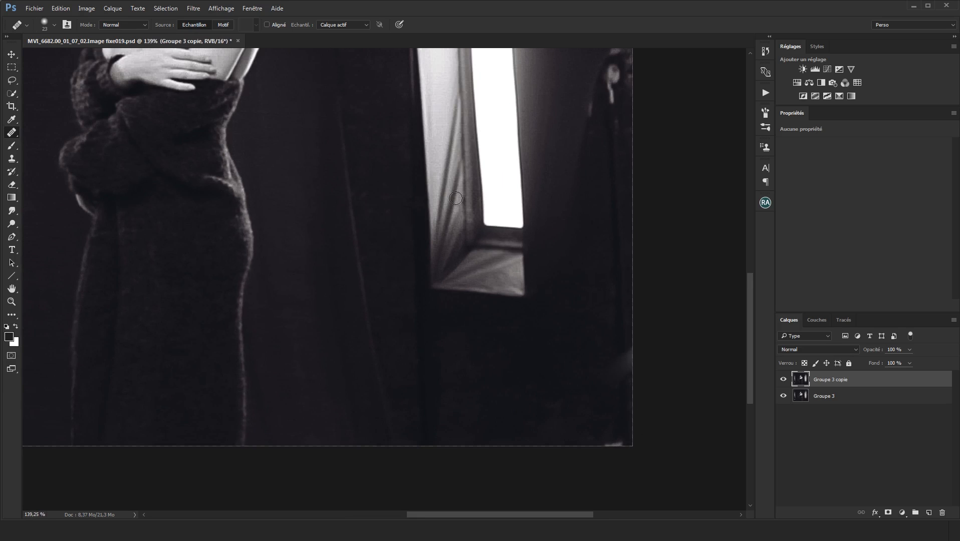
scroll(620, 344, up, 3)
- Clone dark texture over the light smudge left by the stand leg at the photo's right edge
key(s)
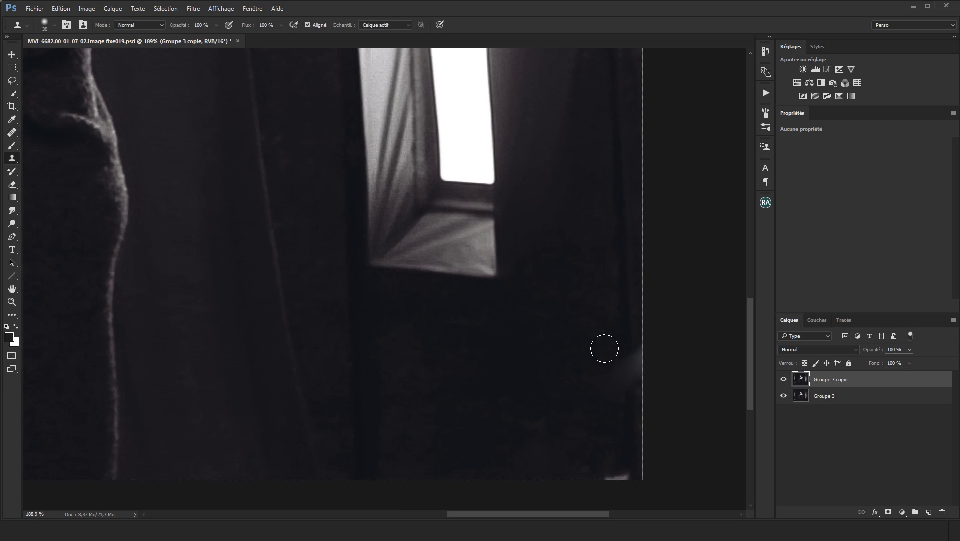
drag(601, 343, 593, 345)
alt+click(581, 318)
mouse_move(612, 375)
mouse_down()
mouse_move(618, 395)
mouse_move(622, 352)
mouse_move(620, 402)
mouse_move(666, 392)
mouse_up()
mouse_move(644, 358)
mouse_down()
mouse_move(644, 403)
mouse_move(650, 334)
mouse_up()
alt+right_click(590, 356)
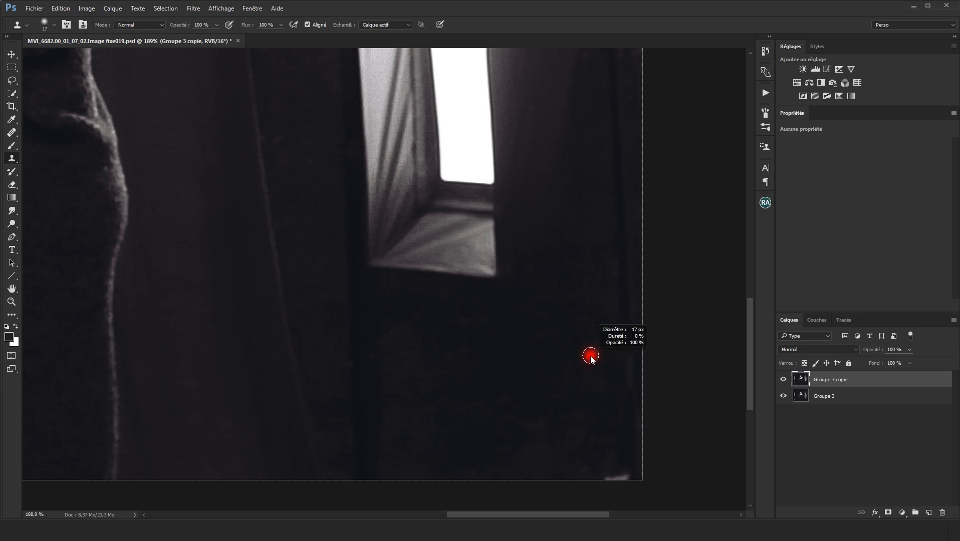
- Clone out the remaining traces along the lower-right edge and the light mark in the bottom corner, using 11 px and 20 px brushes
alt+right_click(628, 319)
drag(628, 403, 642, 408)
drag(595, 329, 567, 344)
drag(621, 398, 651, 372)
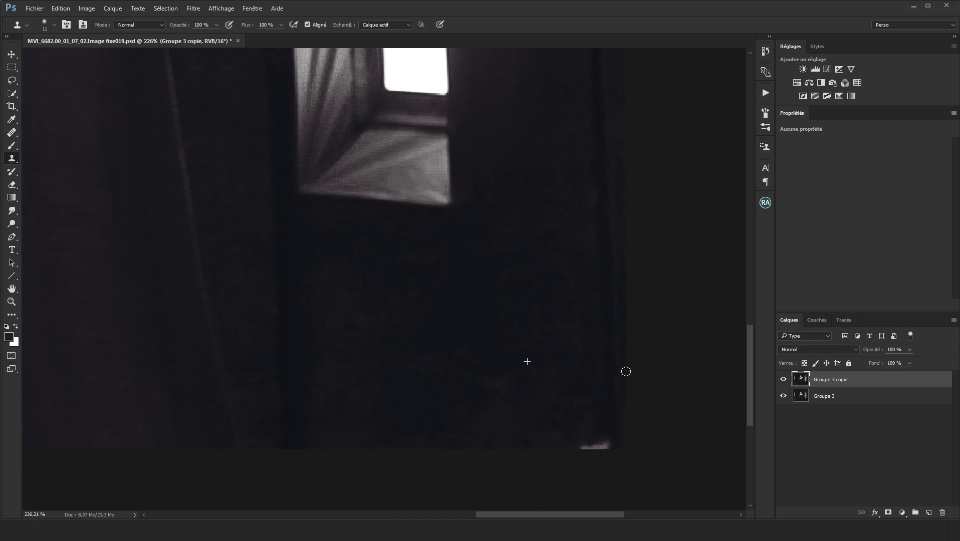
drag(545, 383, 556, 385)
mouse_move(579, 430)
mouse_down()
mouse_move(594, 448)
mouse_move(598, 431)
mouse_up()
key(ctrl+0)
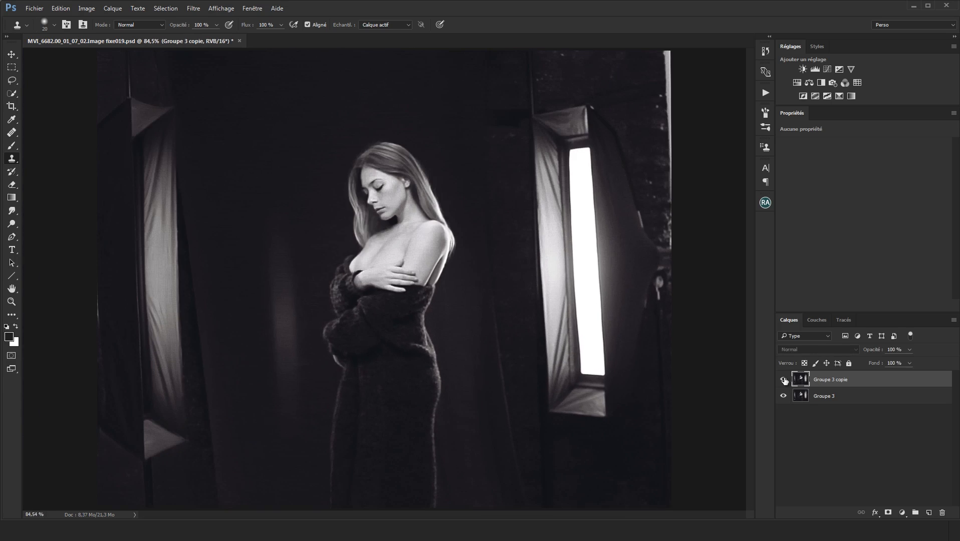
scroll(621, 391, down, 1)
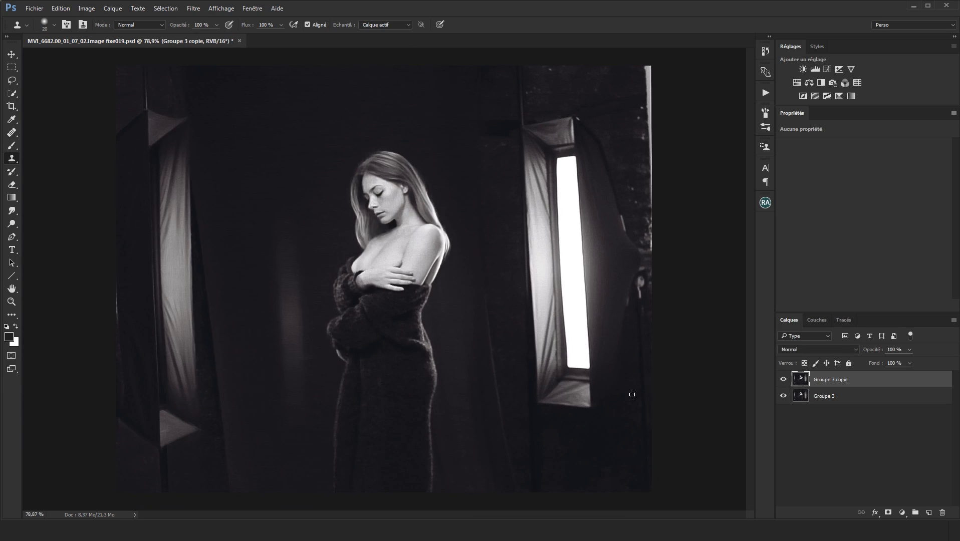
- Heal the light specks on the brick wall above the right-hand softbox with the Healing Brush at 23 px
scroll(563, 68, up, 4)
key(j)
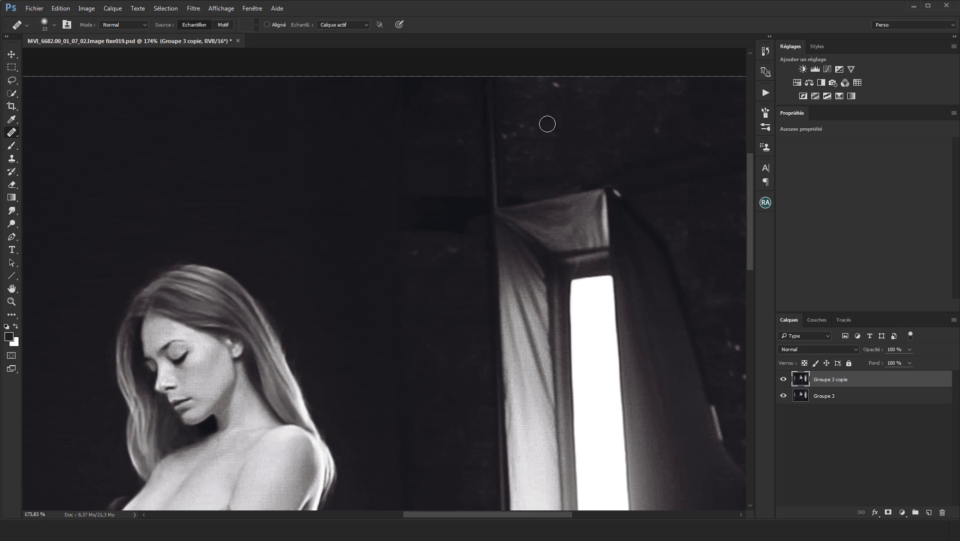
drag(522, 89, 590, 91)
drag(619, 131, 581, 155)
drag(631, 115, 619, 114)
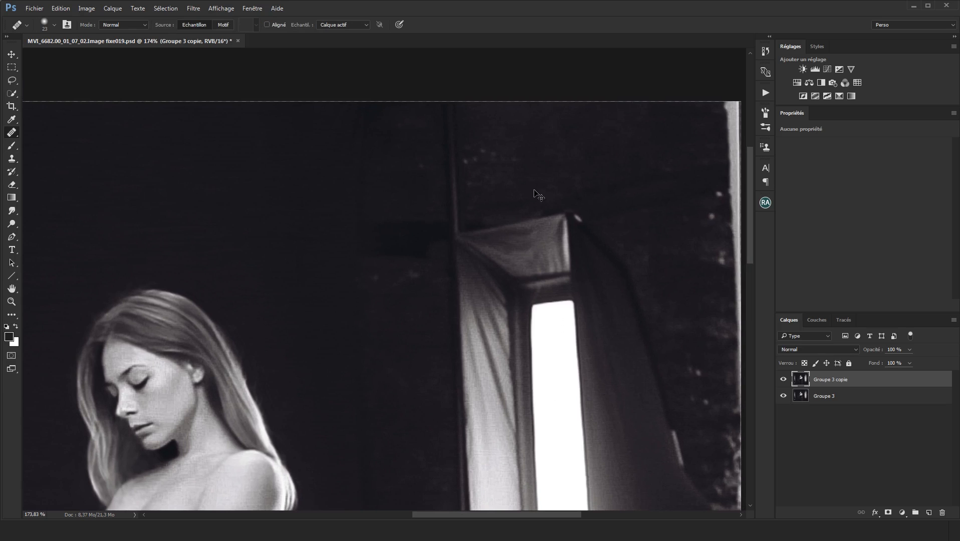
mouse_move(484, 143)
mouse_down()
mouse_move(493, 177)
mouse_move(478, 163)
mouse_move(504, 166)
mouse_move(475, 185)
mouse_move(472, 143)
mouse_up()
- Clone dark wall texture over the remaining specks on both sides of the softbox's vertical pole with the Clone Stamp at 20 px
key(s)
alt+right_click(504, 165)
alt+click(499, 131)
key(ctrl+z)
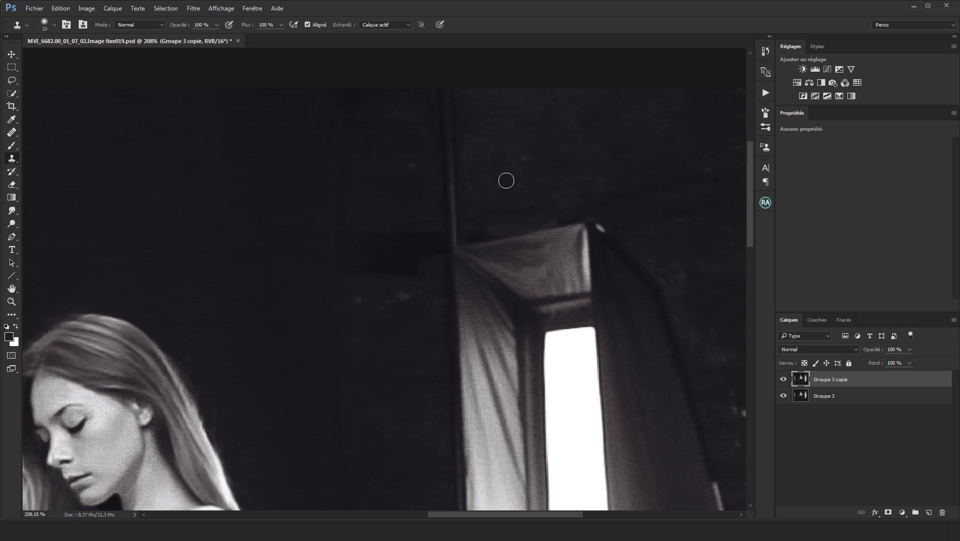
mouse_move(421, 191)
mouse_down()
mouse_move(420, 154)
mouse_move(411, 164)
mouse_up()
alt+click(510, 170)
alt+click(503, 156)
mouse_move(469, 151)
mouse_down()
mouse_move(488, 122)
mouse_move(522, 153)
mouse_up()
alt+click(401, 146)
drag(466, 139, 481, 177)
alt+click(509, 191)
scroll(516, 216, down, 2)
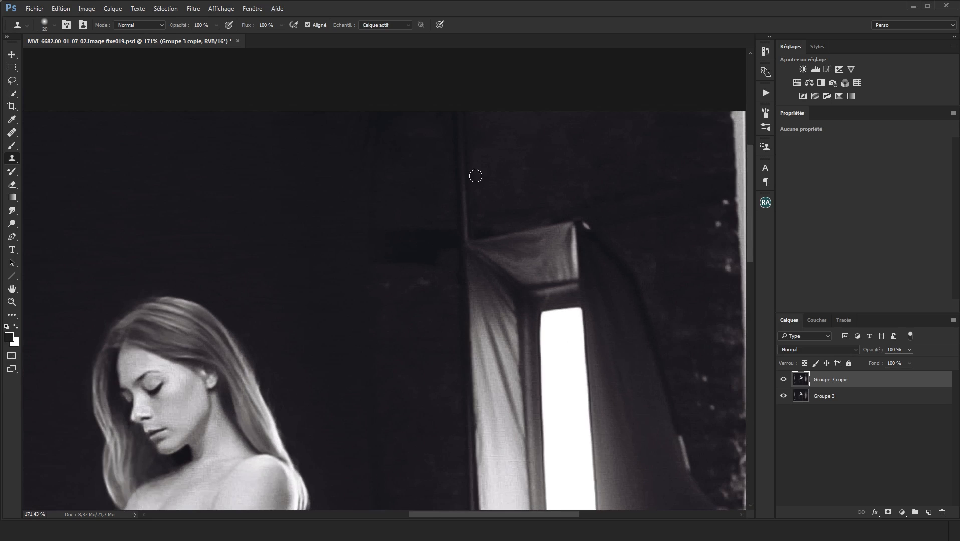
- Clone dark wall texture over the faint light specks beneath the darker patch beside the right-hand softbox, using a 20 px brush
alt+click(418, 349)
drag(431, 305, 423, 283)
scroll(426, 301, down, 4)
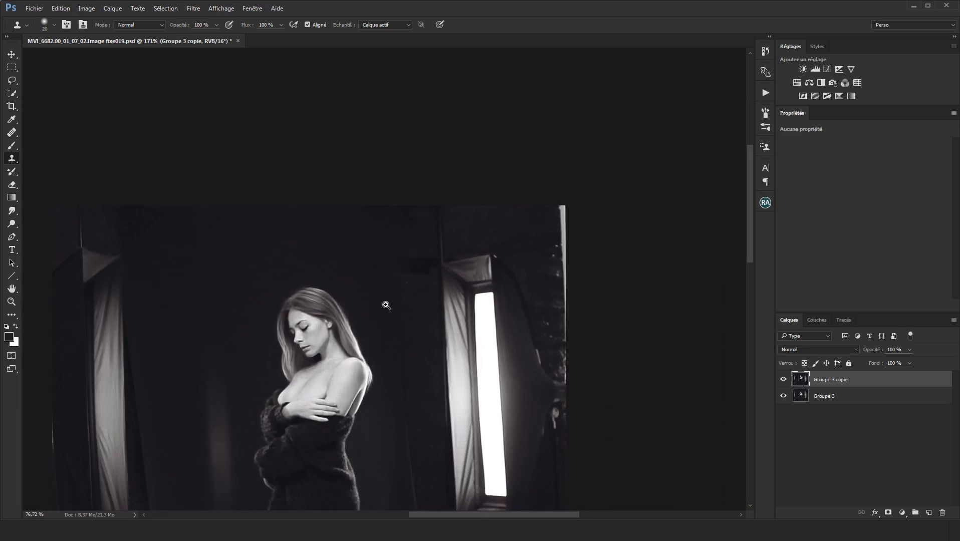
- Clone over the darker rectangular patch between the model and the top of the right-hand softbox with a 25 px brush
scroll(480, 166, up, 2)
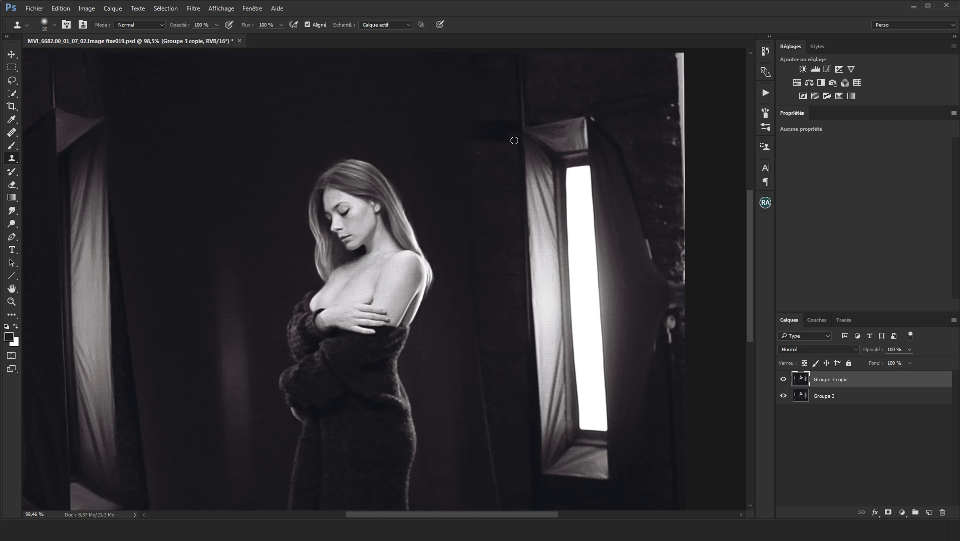
scroll(481, 140, down, 2)
scroll(543, 154, up, 4)
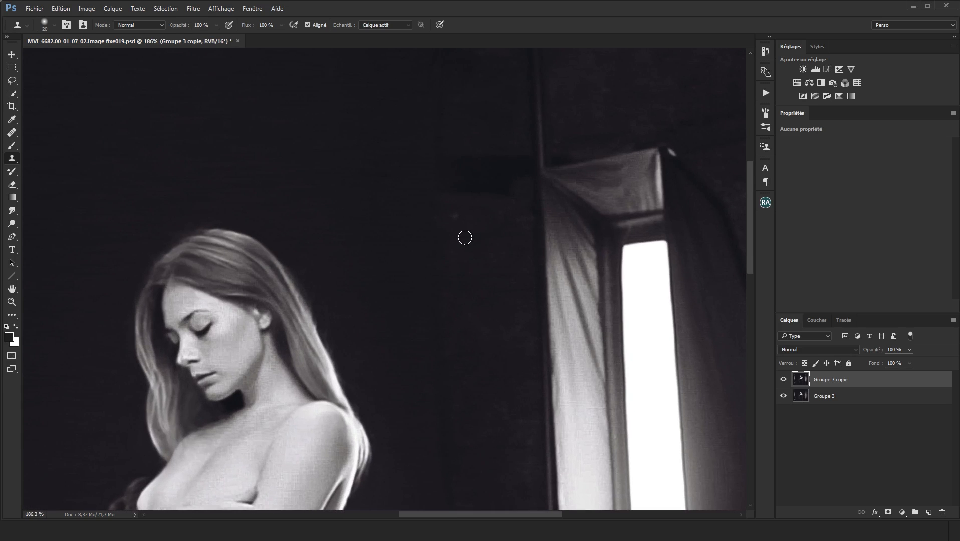
alt+right_click(459, 238)
mouse_move(442, 192)
mouse_down()
mouse_move(447, 139)
mouse_move(450, 216)
mouse_move(458, 163)
mouse_move(464, 206)
mouse_move(483, 204)
mouse_move(506, 139)
mouse_move(516, 156)
mouse_up()
alt+click(491, 249)
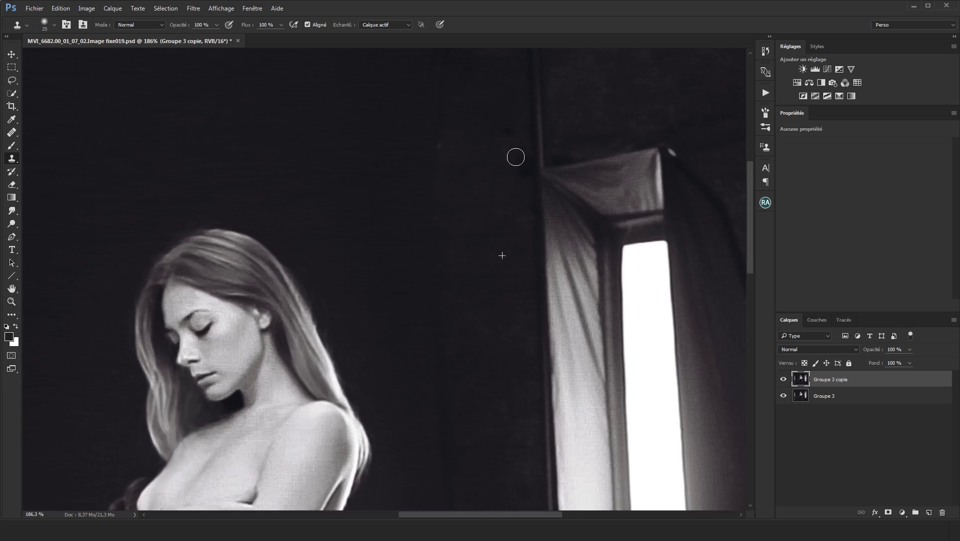
- Even out the remaining traces on the dark background between the model and the right-hand softbox, cloning with 18 px and 36 px brushes
alt+right_click(451, 119)
scroll(518, 247, up, 3)
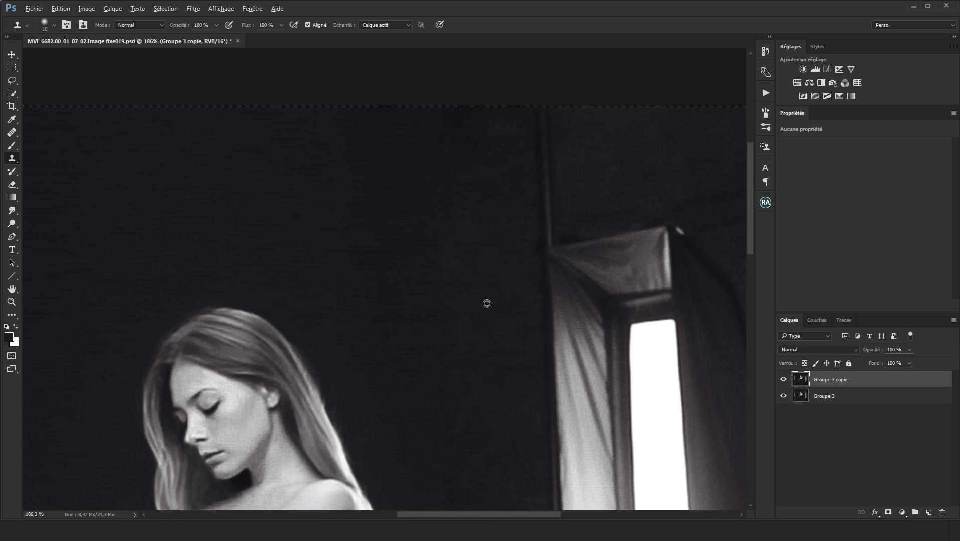
mouse_move(457, 263)
mouse_down()
mouse_move(453, 282)
mouse_move(496, 260)
mouse_move(475, 308)
mouse_up()
mouse_move(492, 195)
mouse_down()
mouse_move(458, 246)
mouse_move(497, 246)
mouse_move(469, 157)
mouse_up()
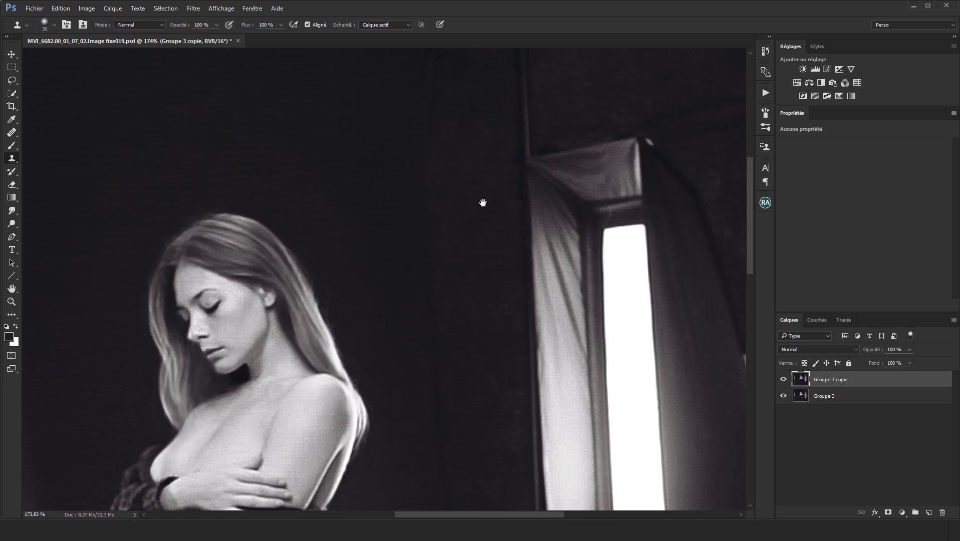
scroll(471, 193, up, 2)
mouse_move(468, 187)
mouse_down()
mouse_move(445, 193)
mouse_move(454, 192)
mouse_up()
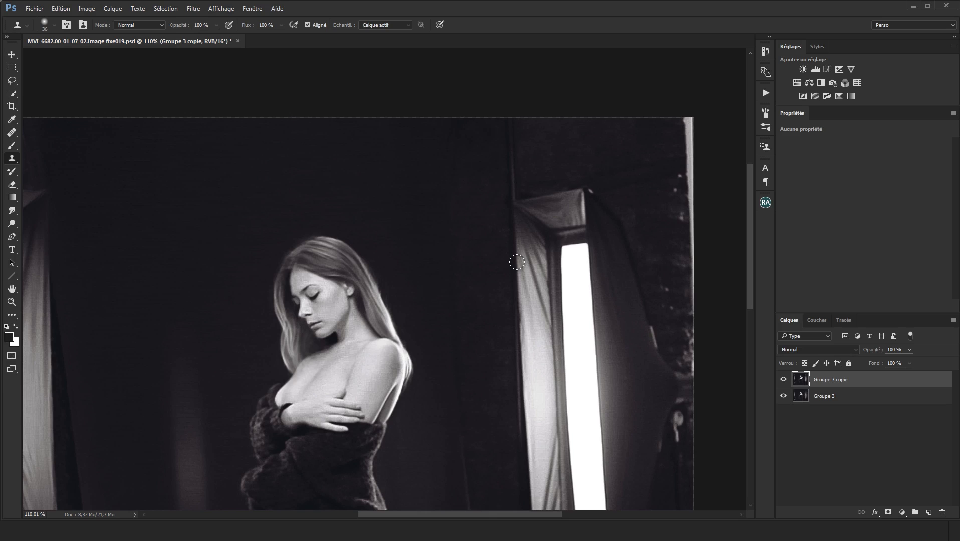
- Clone along the right-hand softbox cloth's lower outer edge beside the light clamp with an 11 px brush, undoing unsatisfactory strokes
drag(543, 303, 525, 203)
drag(607, 333, 602, 334)
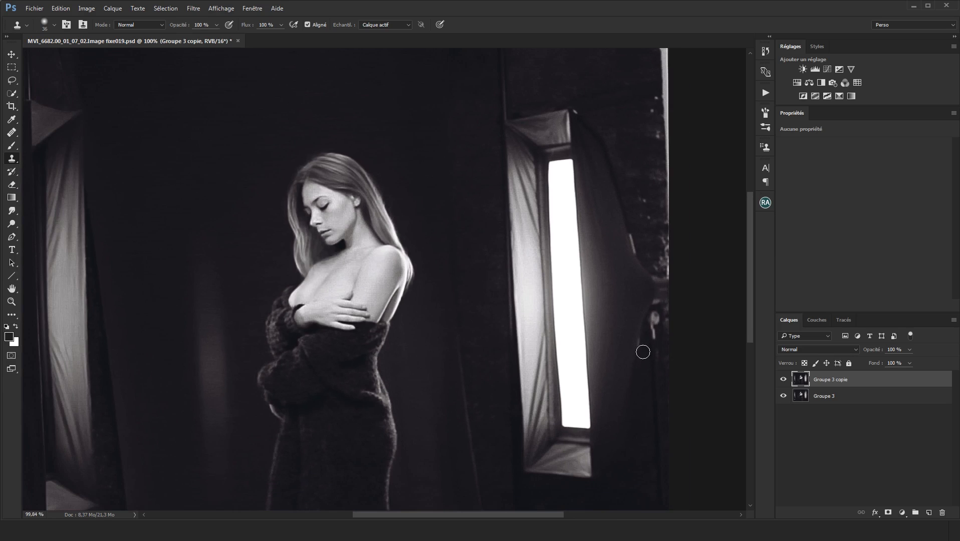
drag(654, 334, 687, 319)
drag(635, 385, 621, 384)
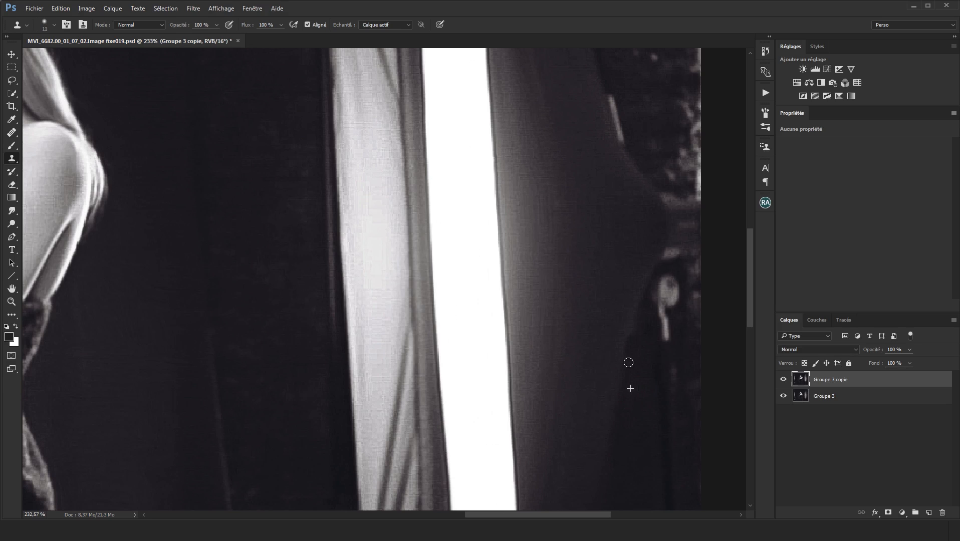
key(ctrl+z)
alt+click(638, 384)
drag(636, 337, 629, 397)
key(ctrl+z)
key(ctrl+z)
drag(626, 364, 634, 328)
- Clone out the light strip on the outer edge of the right-hand softbox's cloth with a small brush
scroll(662, 323, down, 3)
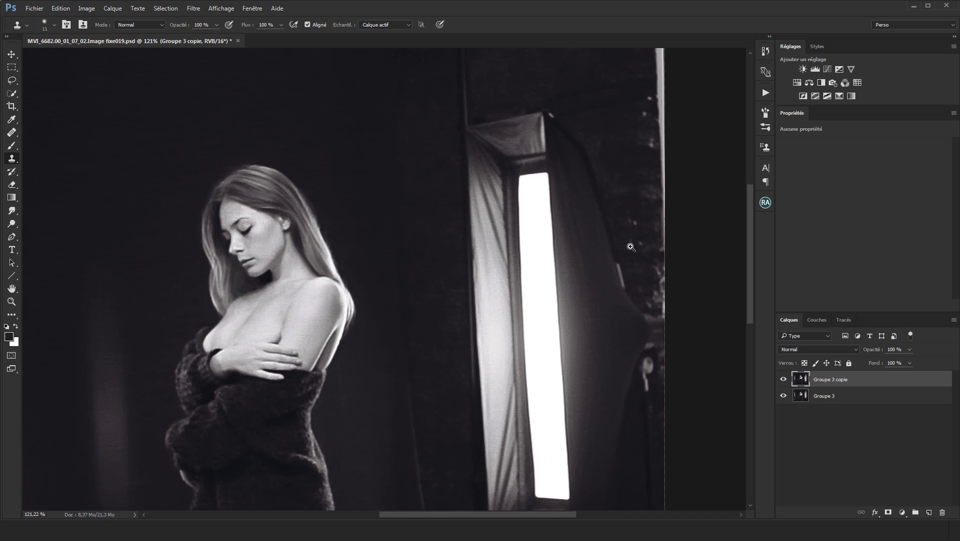
scroll(616, 266, up, 4)
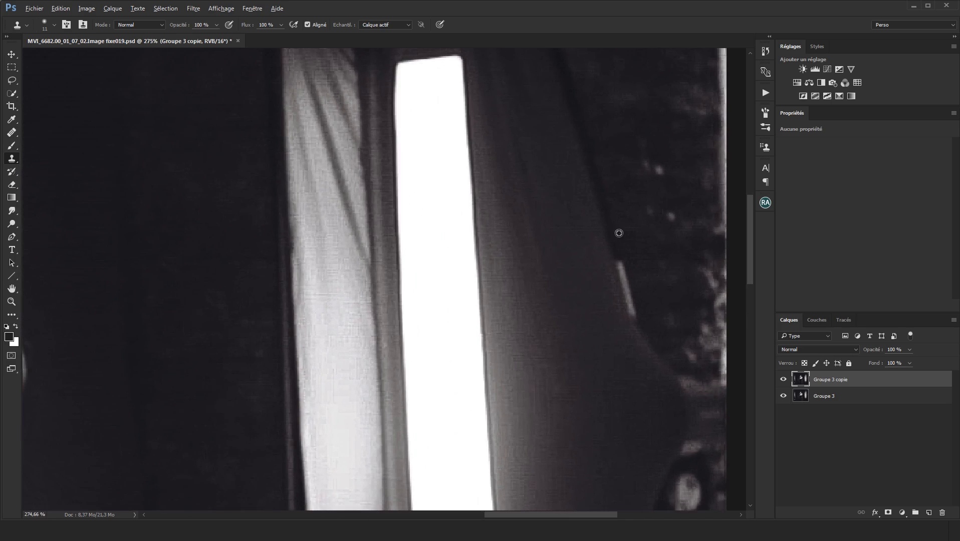
mouse_move(622, 274)
mouse_down()
mouse_move(647, 325)
mouse_move(606, 346)
mouse_move(643, 334)
mouse_move(631, 309)
mouse_move(647, 287)
mouse_up()
alt+right_click(642, 331)
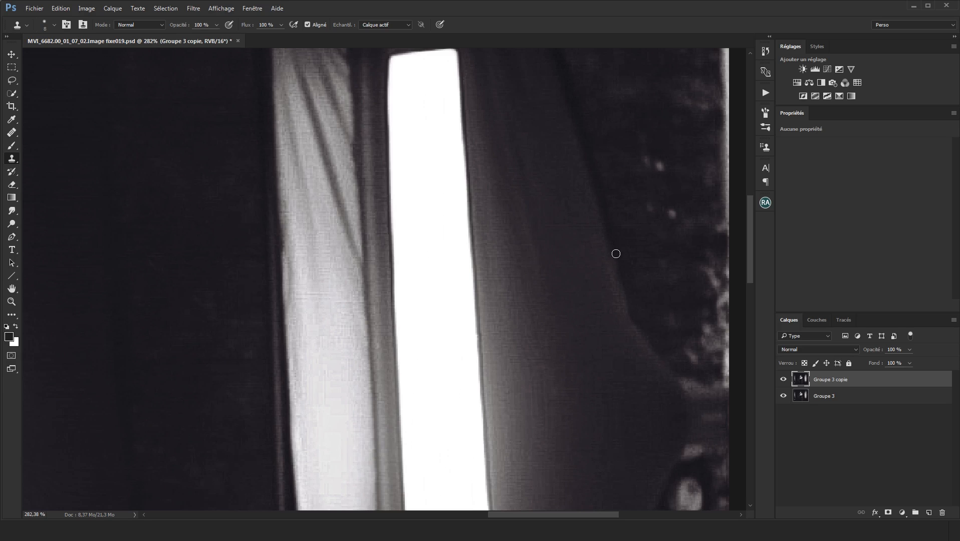
mouse_move(635, 276)
mouse_down()
mouse_move(594, 311)
mouse_move(630, 302)
mouse_move(652, 280)
mouse_move(623, 289)
mouse_up()
- Refine the cloth edge where the light strip was, using the Healing Brush at 11 px and a fine Clone Stamp
key(j)
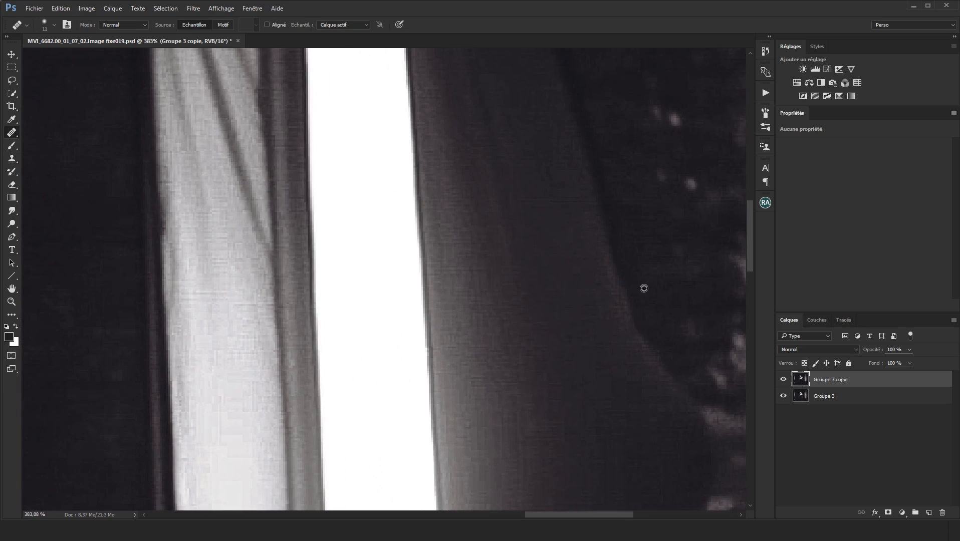
mouse_move(663, 277)
mouse_down()
mouse_move(628, 276)
mouse_move(678, 280)
mouse_move(640, 270)
mouse_up()
key(s)
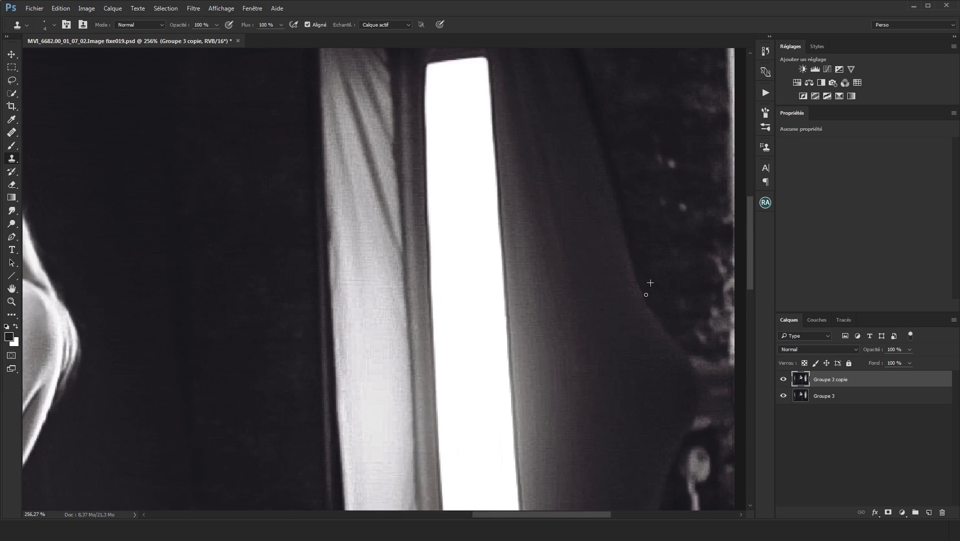
mouse_move(666, 275)
mouse_down()
mouse_move(613, 317)
mouse_move(651, 271)
mouse_move(695, 273)
mouse_move(645, 261)
mouse_move(649, 281)
mouse_up()
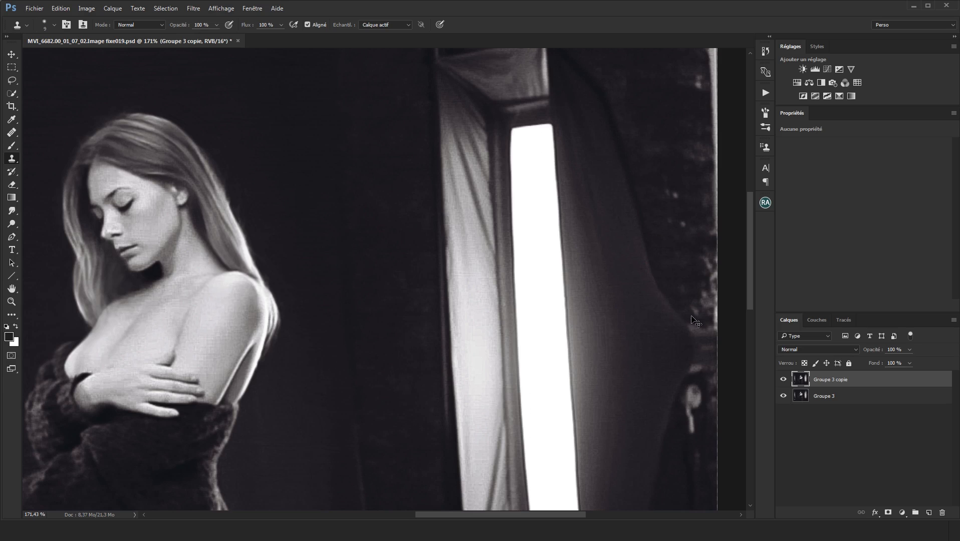
- Compare the whole photo before and after the cleanup by toggling the visibility of the layer Groupe 3 copie
key(ctrl+0)
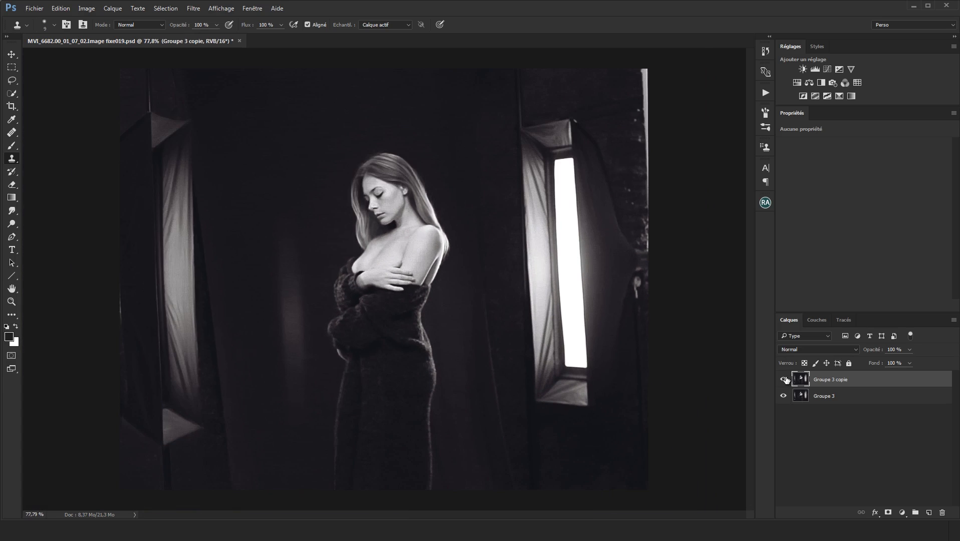
click(784, 379)
click(784, 379)
click(784, 379)
click(784, 379)
- Remove the upper specks on the brick wall near the photo's right edge with the Healing Brush at 11 px and Clone Stamp at 19 px
key(j)
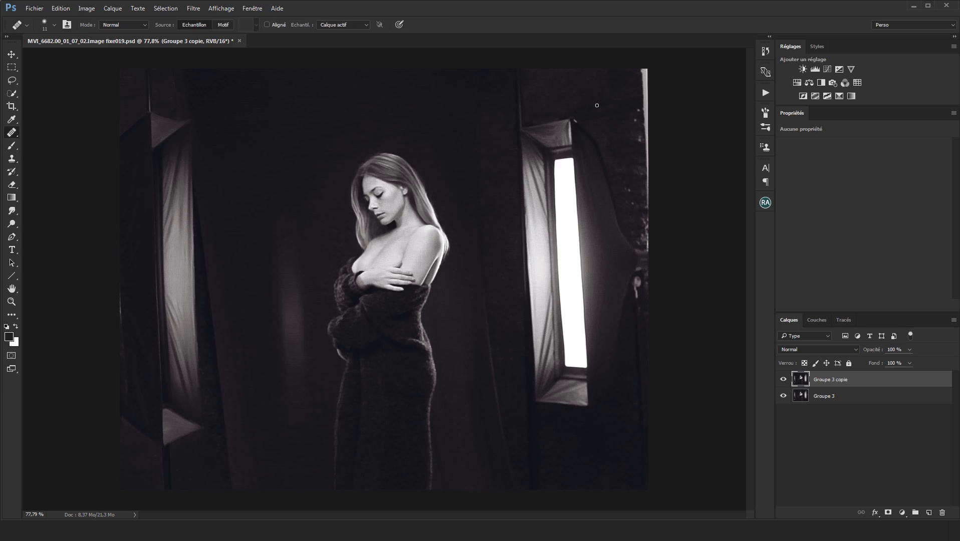
click(654, 75)
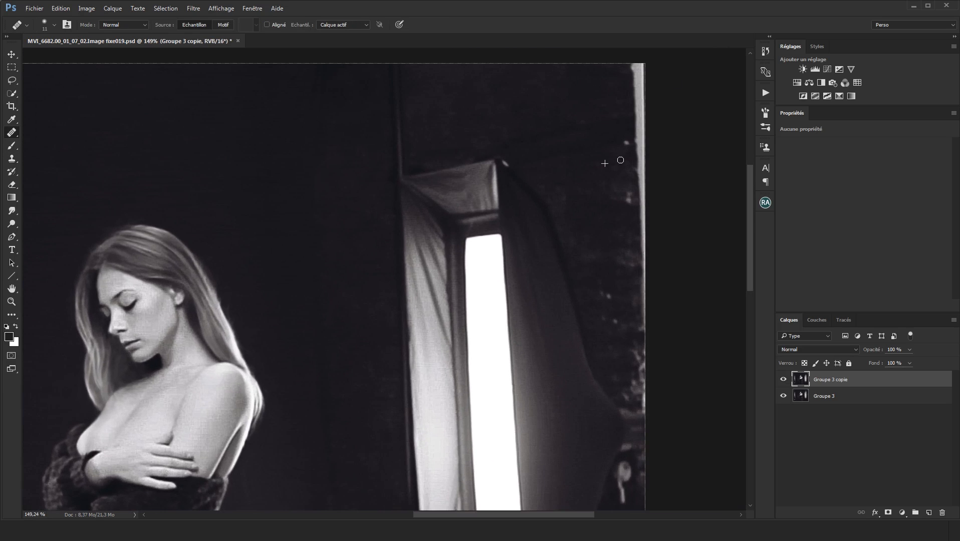
drag(627, 141, 631, 144)
key(s)
alt+right_click(603, 180)
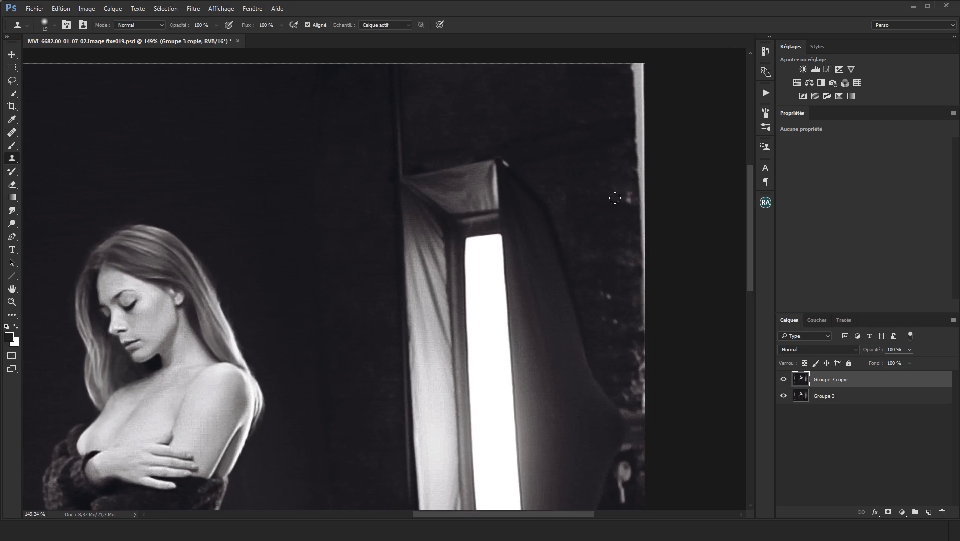
mouse_move(615, 198)
mouse_down()
mouse_move(626, 163)
mouse_move(579, 206)
mouse_up()
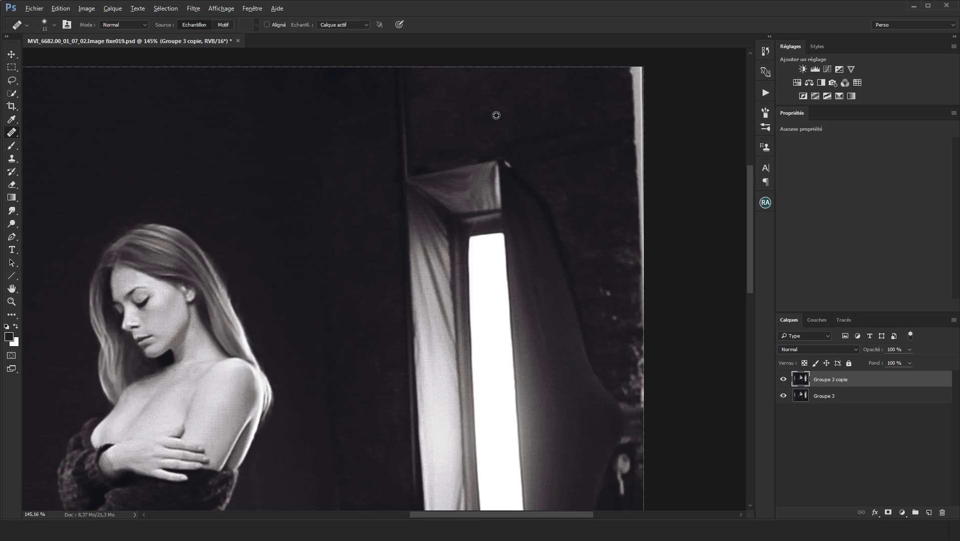
- Heal the faint marks on the dark wall just above the right-hand softbox with the Healing Brush at 11 px
drag(507, 137, 583, 124)
mouse_move(506, 136)
mouse_down()
mouse_move(534, 132)
mouse_move(556, 178)
mouse_move(613, 145)
mouse_up()
alt+click(524, 123)
drag(478, 154, 445, 141)
drag(429, 169, 468, 162)
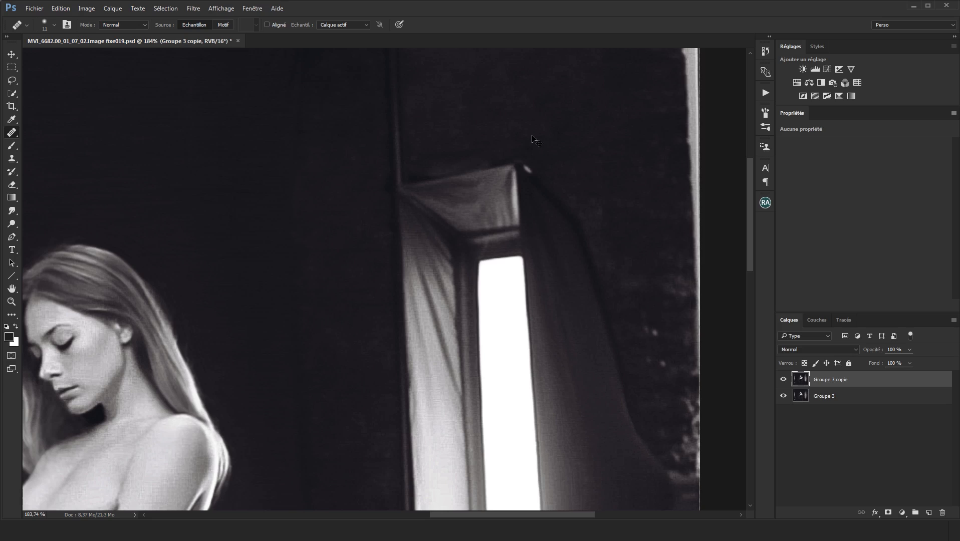
- Clone dark wall texture along the top edge of the right-hand softbox with the Clone Stamp at 13 px
key(s)
alt+right_click(466, 146)
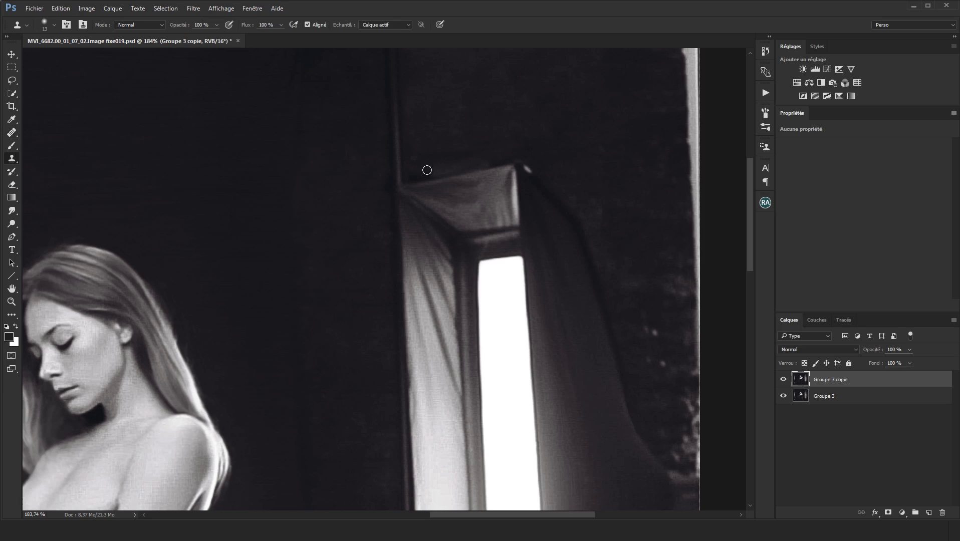
mouse_move(455, 168)
mouse_down()
mouse_move(505, 152)
mouse_move(412, 170)
mouse_move(433, 170)
mouse_move(413, 177)
mouse_move(423, 175)
mouse_up()
alt+click(422, 125)
alt+click(421, 140)
drag(481, 122, 505, 116)
- Clone dark texture over the light specks on the brick wall beside the right-hand softbox, resampling the source, with a 37 px brush
scroll(490, 105, down, 7)
scroll(559, 218, up, 5)
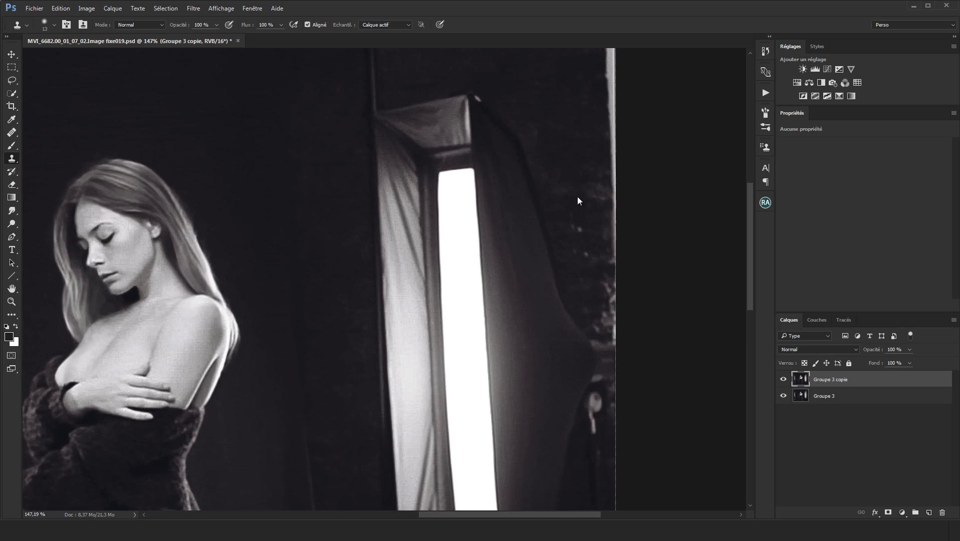
alt+right_click(558, 126)
alt+click(558, 125)
mouse_move(567, 165)
mouse_down()
mouse_move(561, 186)
mouse_move(520, 115)
mouse_move(549, 175)
mouse_move(585, 207)
mouse_move(590, 171)
mouse_move(597, 211)
mouse_move(580, 210)
mouse_move(587, 290)
mouse_move(579, 269)
mouse_up()
alt+click(559, 127)
alt+click(546, 95)
alt+click(559, 141)
drag(585, 214, 548, 260)
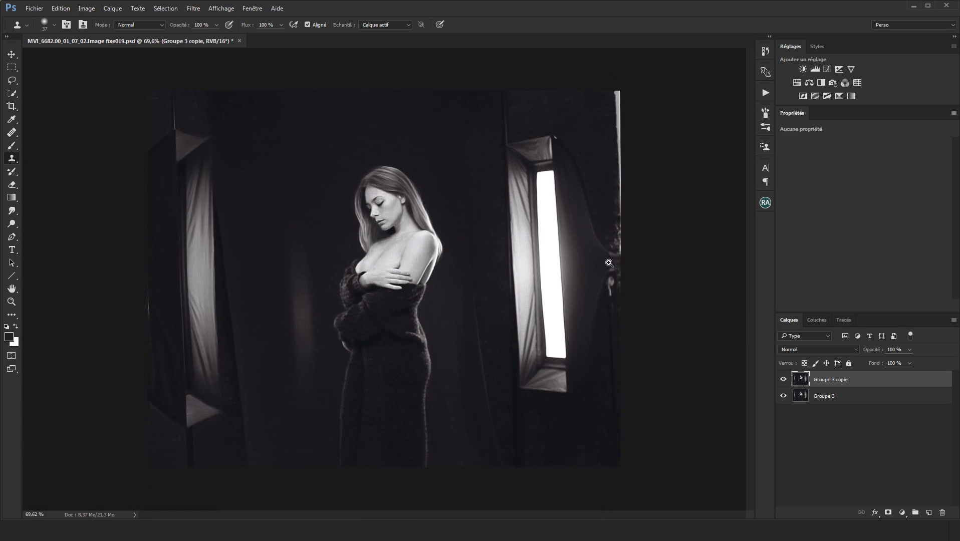
- Heal the leftover marks on the wall between the right-hand softbox and the photo's edge with the Healing Brush at 14 px
mouse_move(610, 154)
mouse_down()
mouse_move(632, 145)
mouse_move(589, 170)
mouse_up()
key(j)
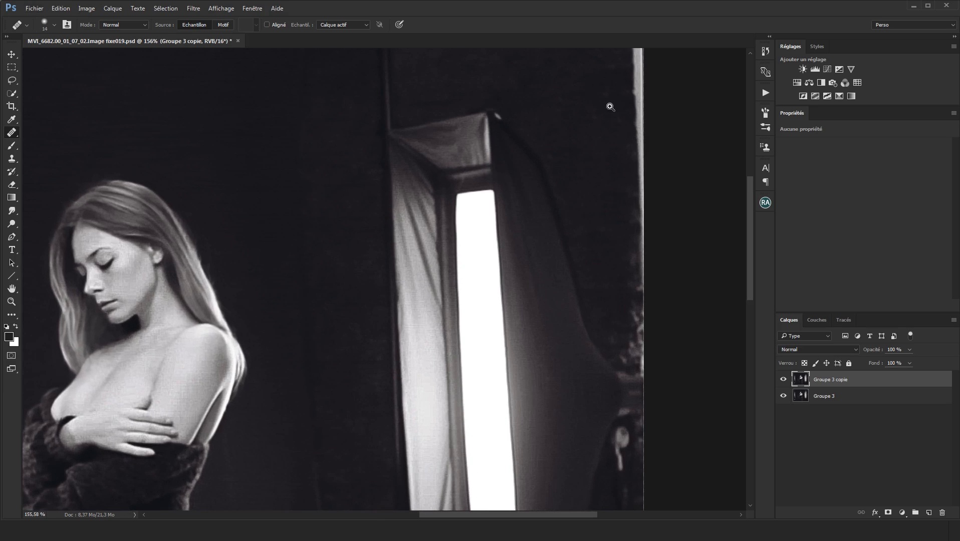
drag(611, 103, 573, 179)
mouse_move(599, 328)
mouse_down()
mouse_move(589, 339)
mouse_move(636, 328)
mouse_up()
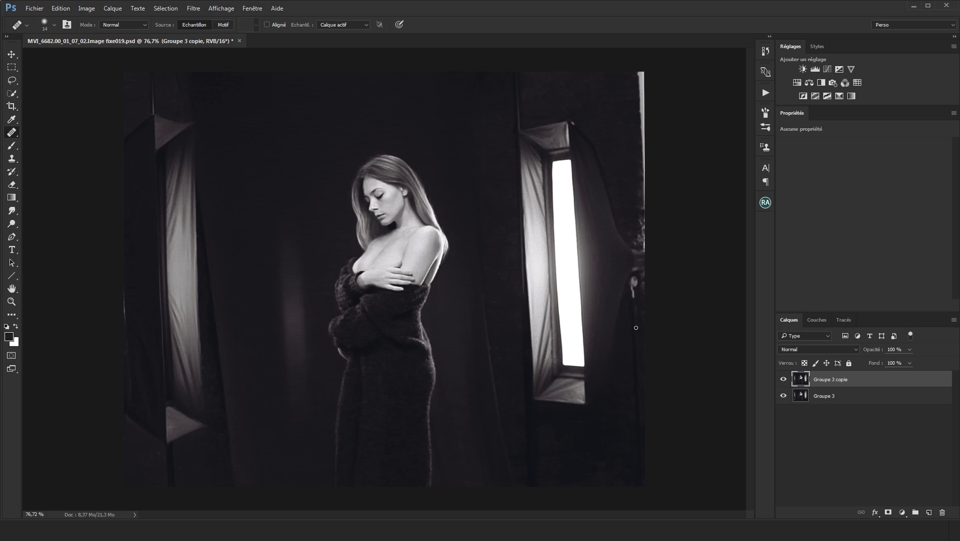
- Clone out the light clamp hanging beside the right-hand softbox's cloth with the Clone Stamp at 16 px
mouse_move(641, 284)
mouse_down()
mouse_move(671, 273)
mouse_move(612, 291)
mouse_move(671, 272)
mouse_up()
key(l)
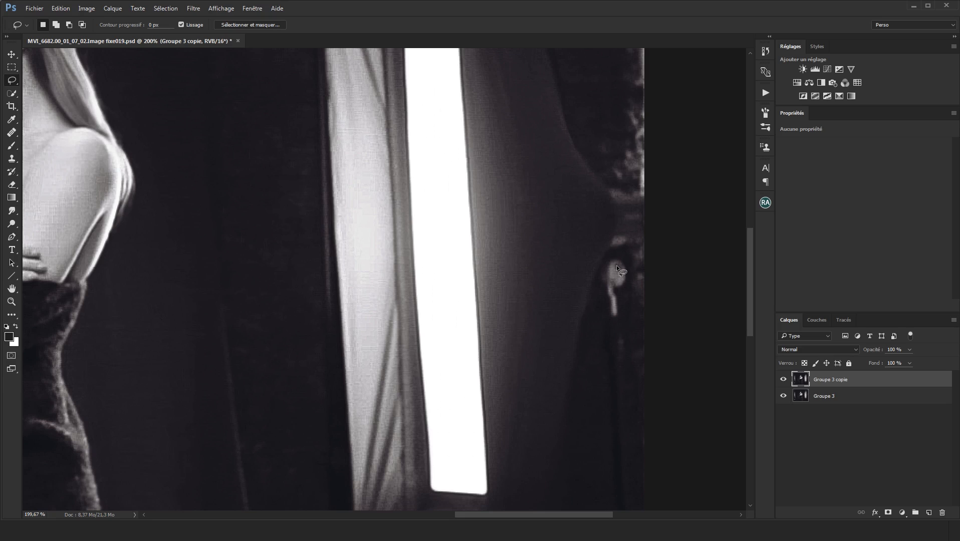
key(s)
alt+right_click(596, 337)
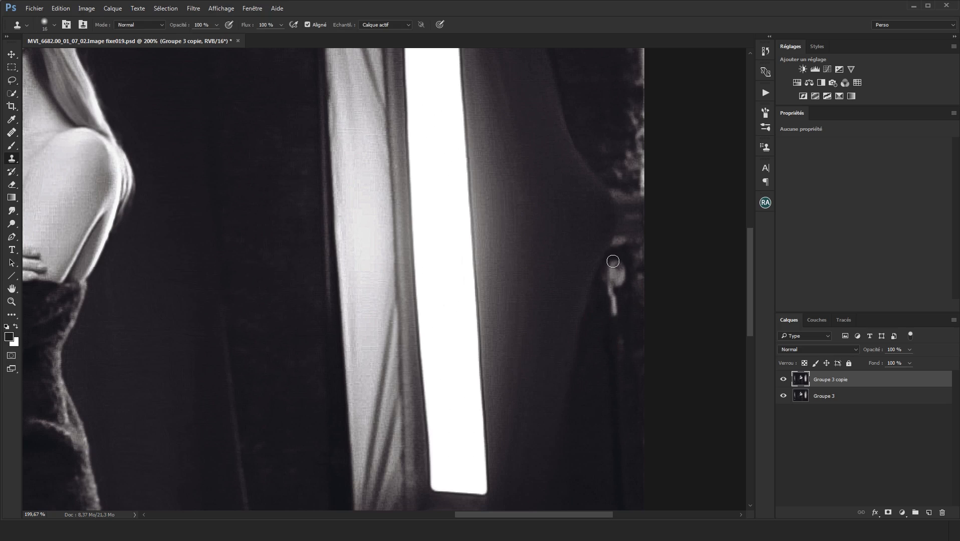
mouse_move(611, 262)
mouse_down()
mouse_move(612, 278)
mouse_move(620, 274)
mouse_move(615, 265)
mouse_move(609, 301)
mouse_up()
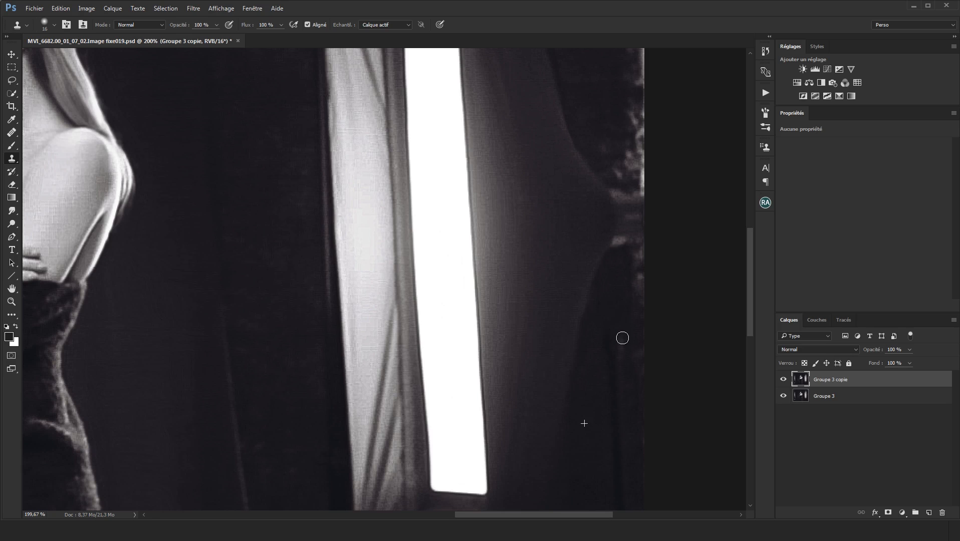
- Compare with the original layer and clone out the remaining stand traces below the removed clamp with a 12 px brush
scroll(622, 337, down, 5)
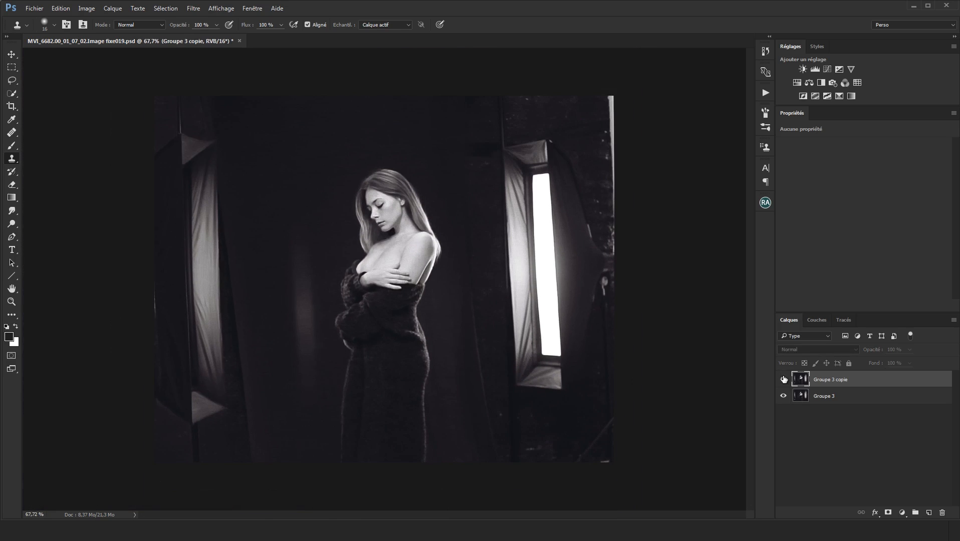
scroll(620, 287, up, 4)
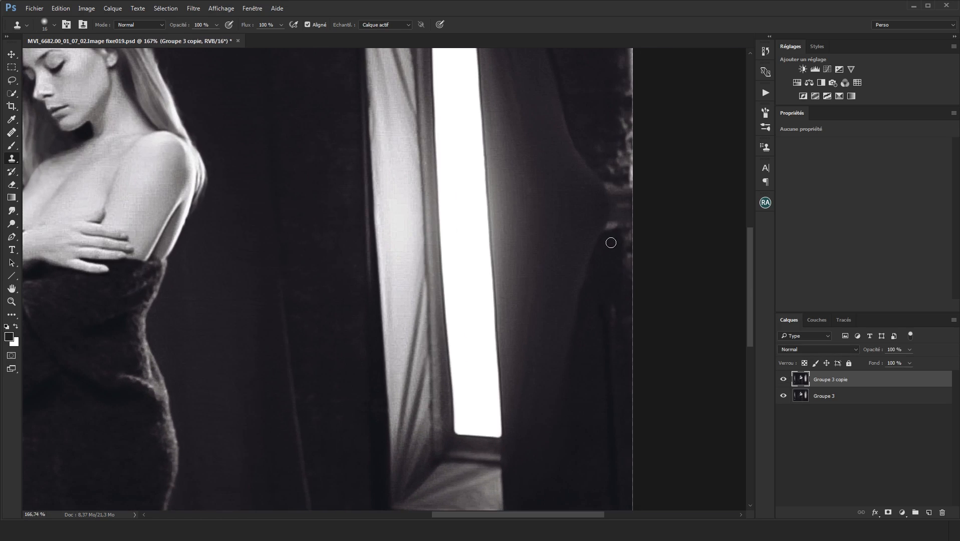
alt+right_click(610, 325)
drag(605, 310, 603, 240)
mouse_move(613, 278)
mouse_down()
mouse_move(577, 314)
mouse_move(620, 301)
mouse_move(595, 324)
mouse_move(614, 319)
mouse_up()
alt+click(592, 329)
alt+click(587, 347)
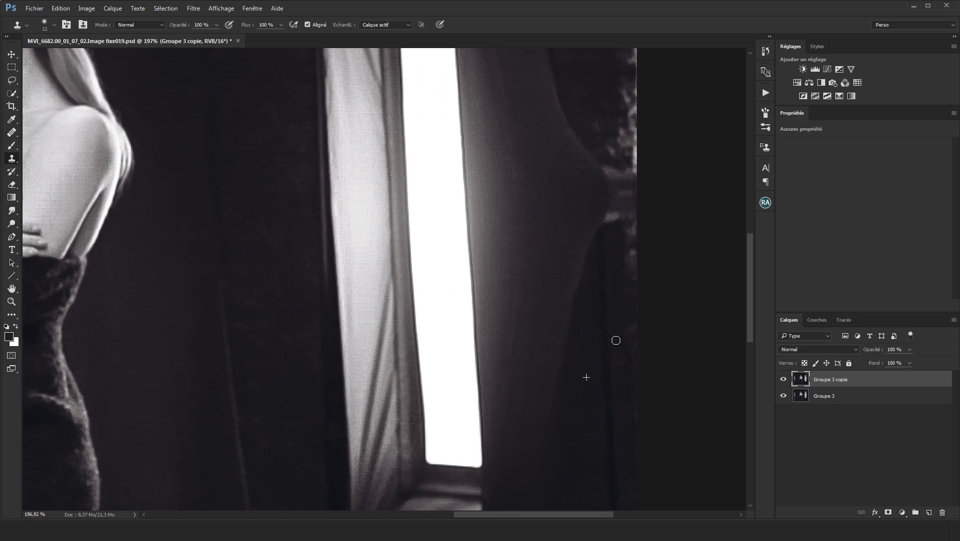
- Clone dark wall texture over the bright strip along the photo's edge beside the right-hand softbox with a 29 px brush
key(ctrl+0)
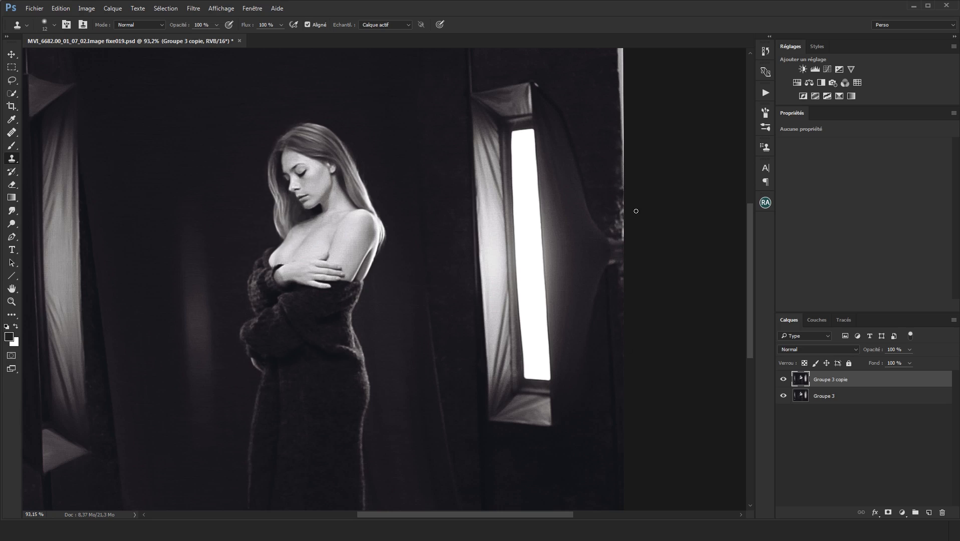
scroll(632, 200, up, 3)
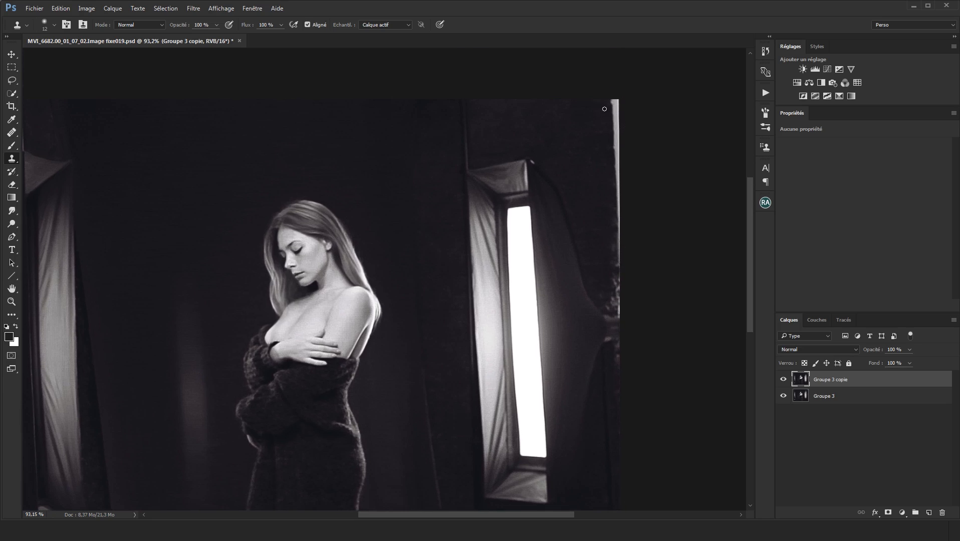
mouse_move(585, 115)
mouse_down()
mouse_move(609, 105)
mouse_move(617, 134)
mouse_move(615, 103)
mouse_move(599, 103)
mouse_move(622, 142)
mouse_move(621, 124)
mouse_move(626, 175)
mouse_move(585, 133)
mouse_move(625, 166)
mouse_move(613, 159)
mouse_move(618, 216)
mouse_move(601, 172)
mouse_up()
alt+click(576, 118)
scroll(609, 158, up, 2)
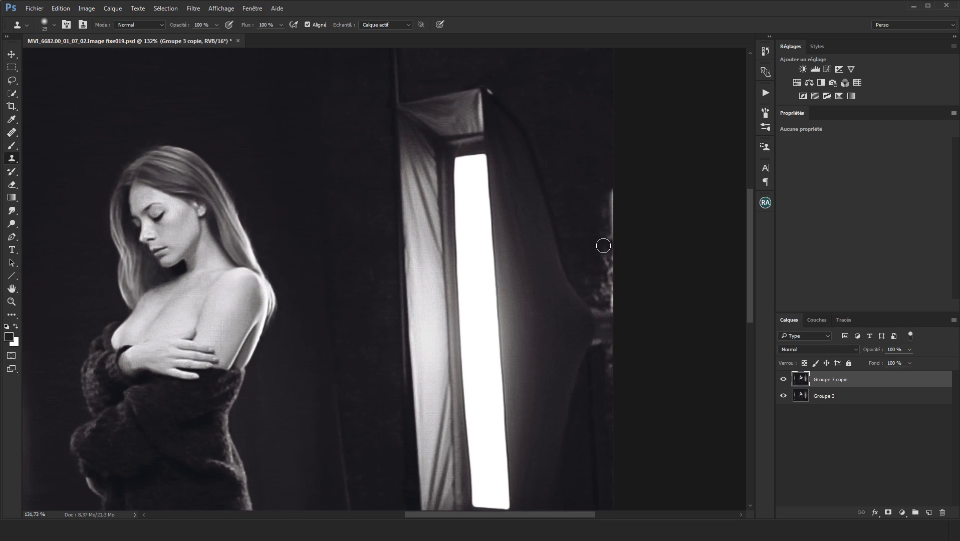
scroll(629, 242, down, 3)
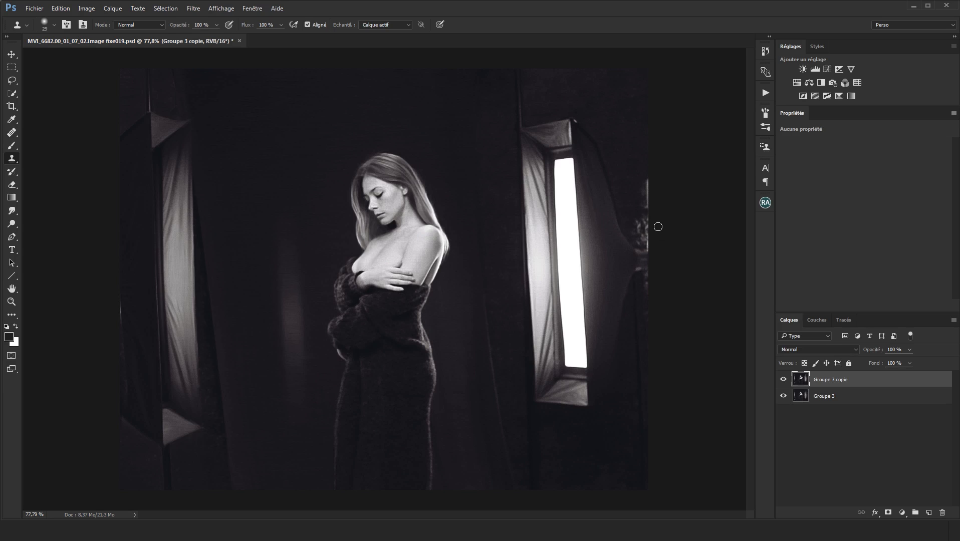
scroll(658, 227, up, 2)
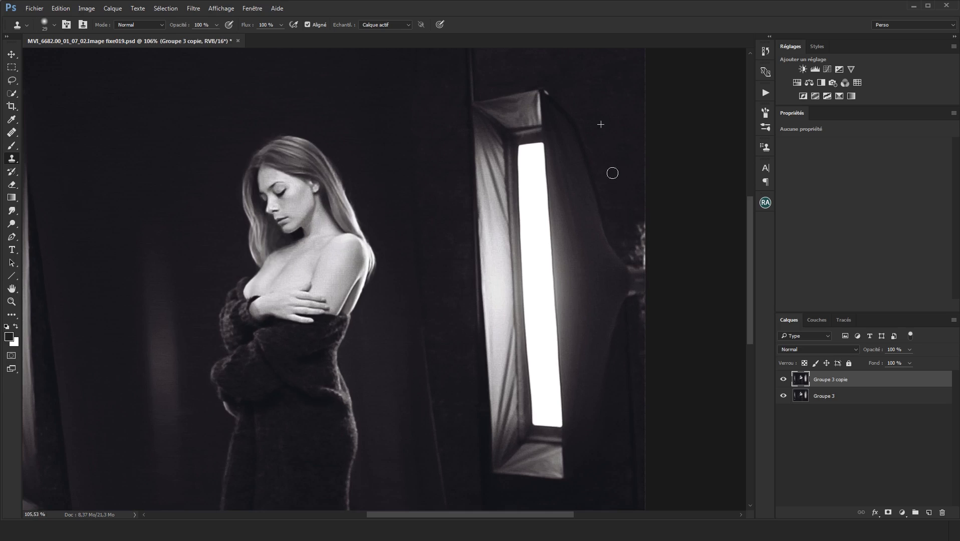
- Try to clone dark wall over the light specks above the softbox cloth's stretched end with brushes between 20 and 45 px
drag(639, 243, 638, 231)
scroll(651, 221, down, 1)
scroll(645, 228, up, 2)
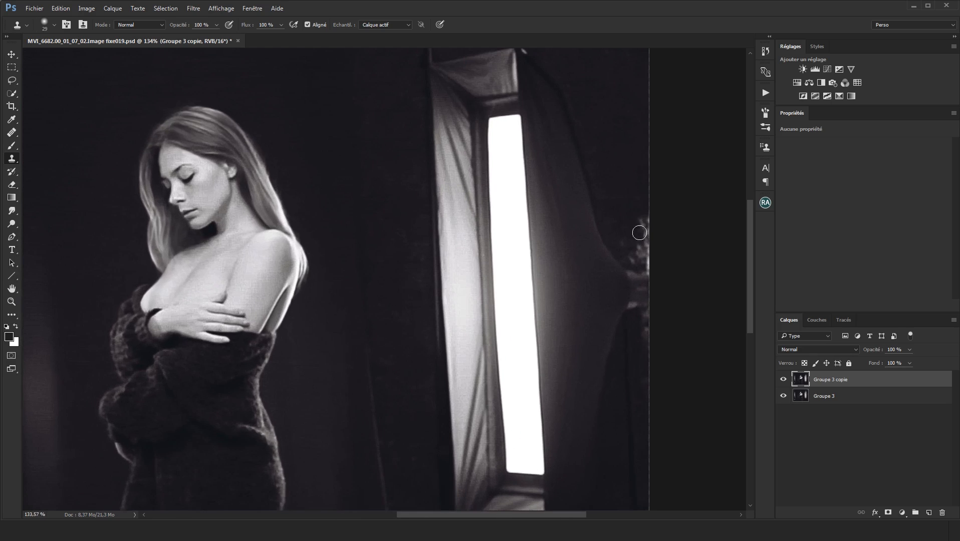
scroll(633, 205, down, 1)
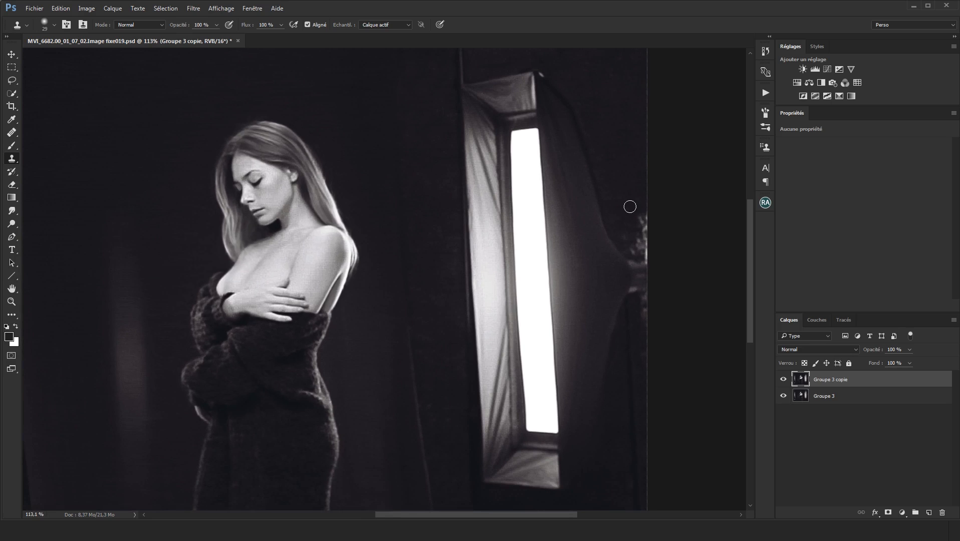
scroll(630, 206, up, 2)
scroll(617, 203, down, 3)
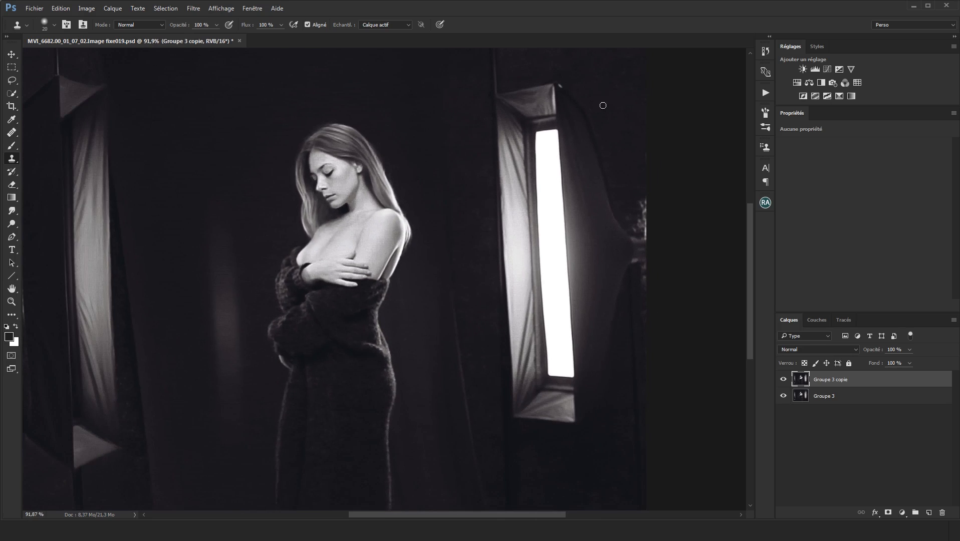
scroll(649, 238, up, 2)
scroll(637, 180, down, 3)
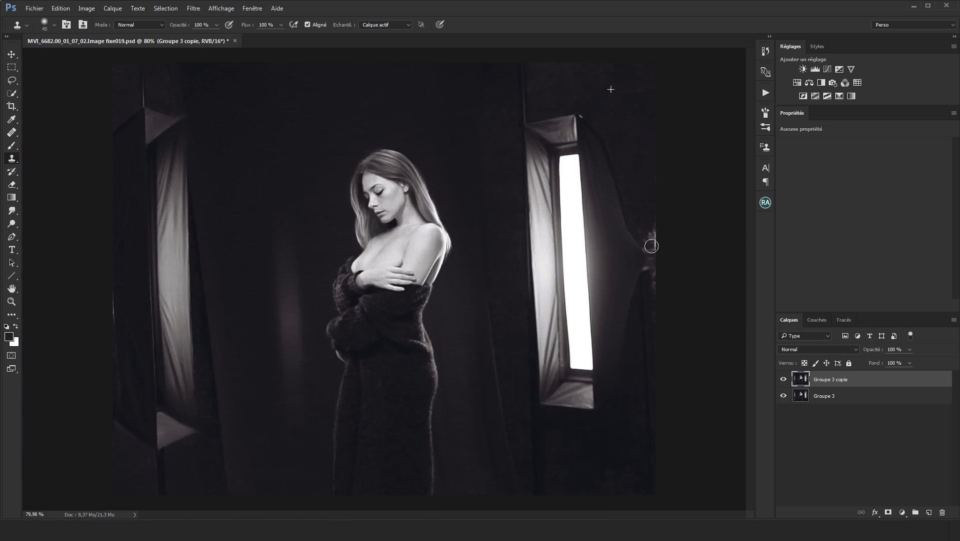
scroll(653, 242, up, 2)
drag(713, 228, 710, 242)
drag(635, 244, 656, 222)
drag(595, 148, 583, 149)
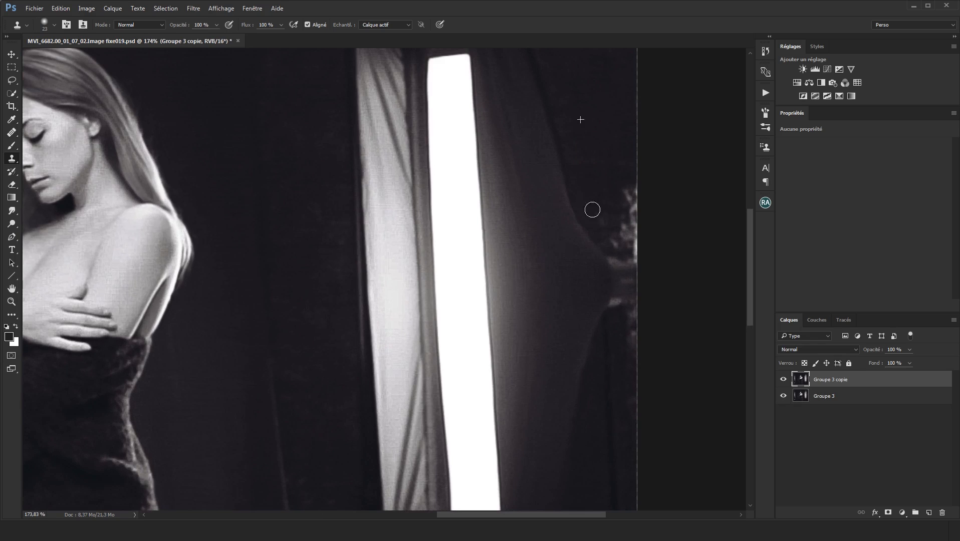
- Clone out the light specks above the softbox cloth's stretched end, resampling the nearby dark wall, and refine its upper border with a 7 px brush
alt+click(602, 146)
drag(629, 215, 633, 205)
alt+click(605, 165)
mouse_move(621, 239)
mouse_down()
mouse_move(605, 235)
mouse_move(633, 253)
mouse_up()
drag(616, 181, 592, 183)
mouse_move(642, 251)
mouse_down()
mouse_move(661, 251)
mouse_move(609, 240)
mouse_up()
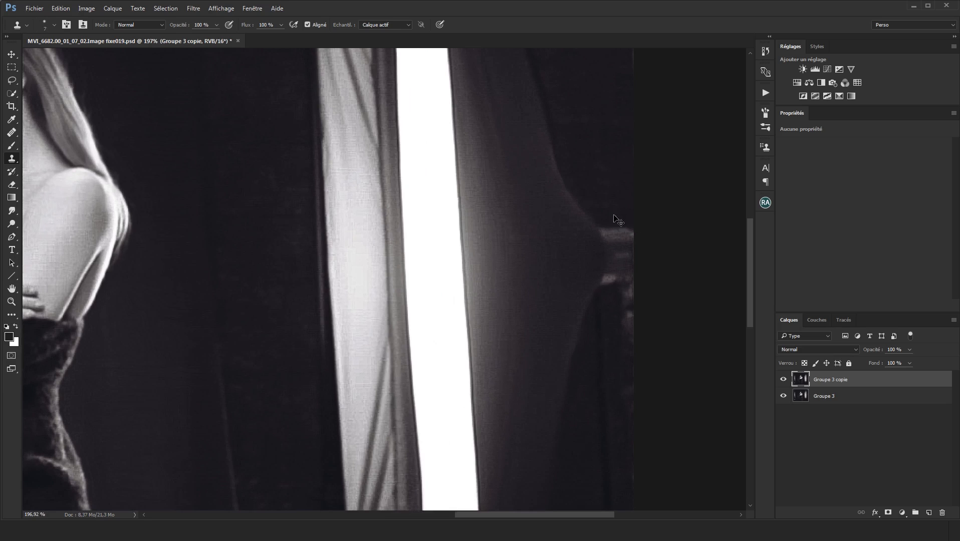
drag(624, 227, 620, 228)
- Compare the retouched Groupe 3 copie layer with the original by toggling its visibility at full-image view
scroll(638, 232, down, 8)
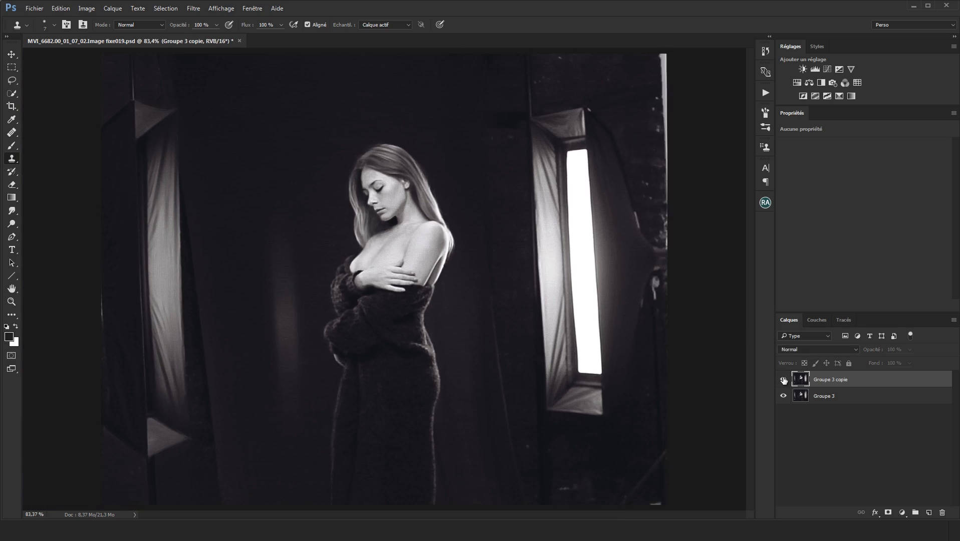
scroll(684, 270, up, 2)
scroll(684, 271, down, 3)
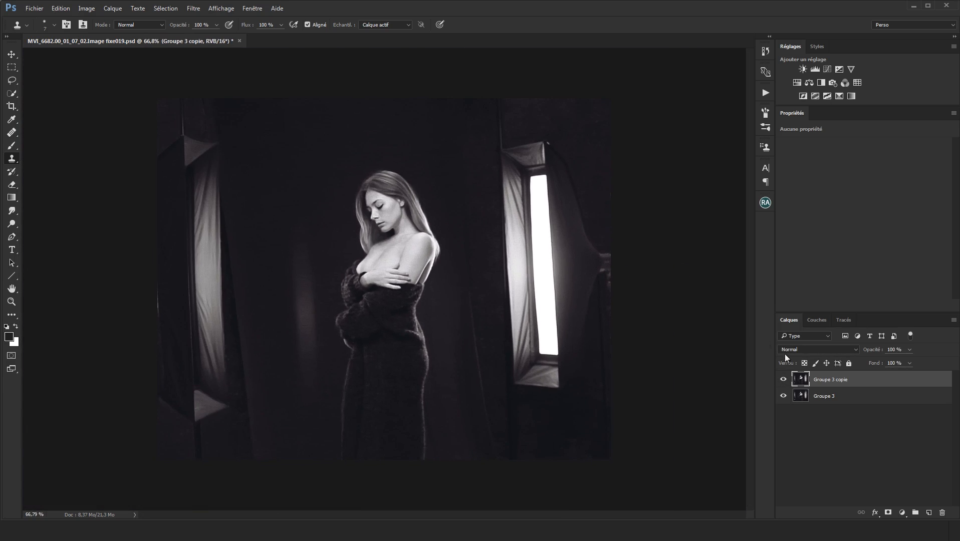
click(784, 380)
click(784, 380)
click(784, 380)
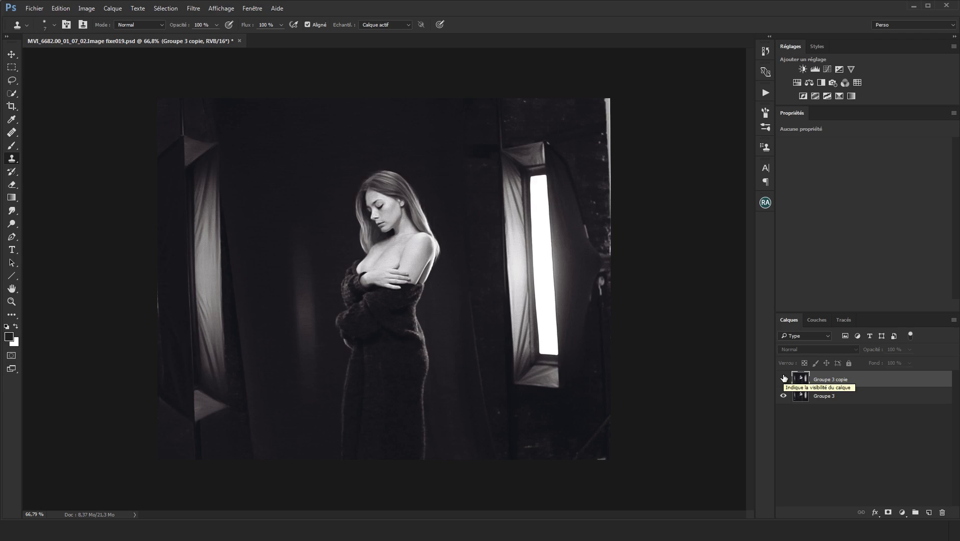
click(784, 380)
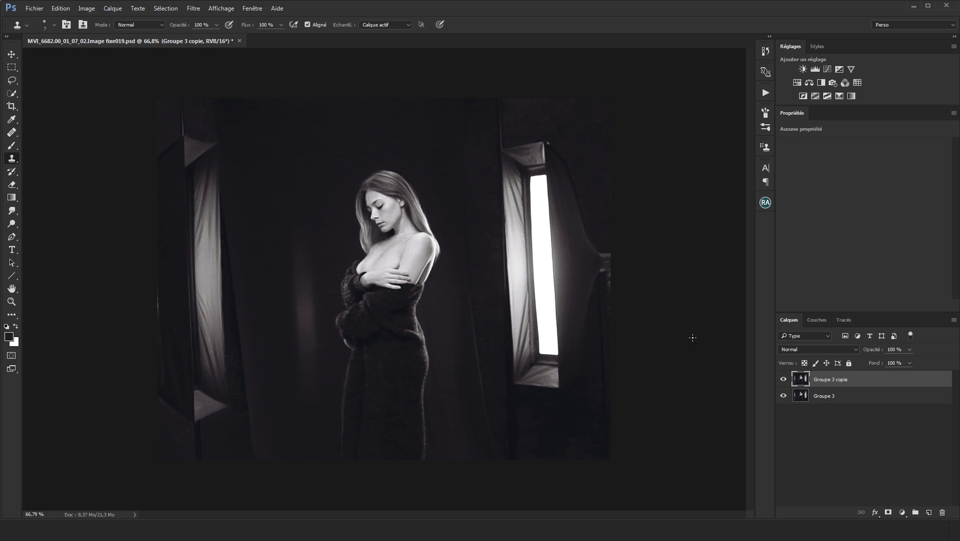
- Clone out the faint marks along the photo's edge below the softbox cloth's stretched end with a 12 px brush, resampling the dark wall
drag(613, 270, 651, 252)
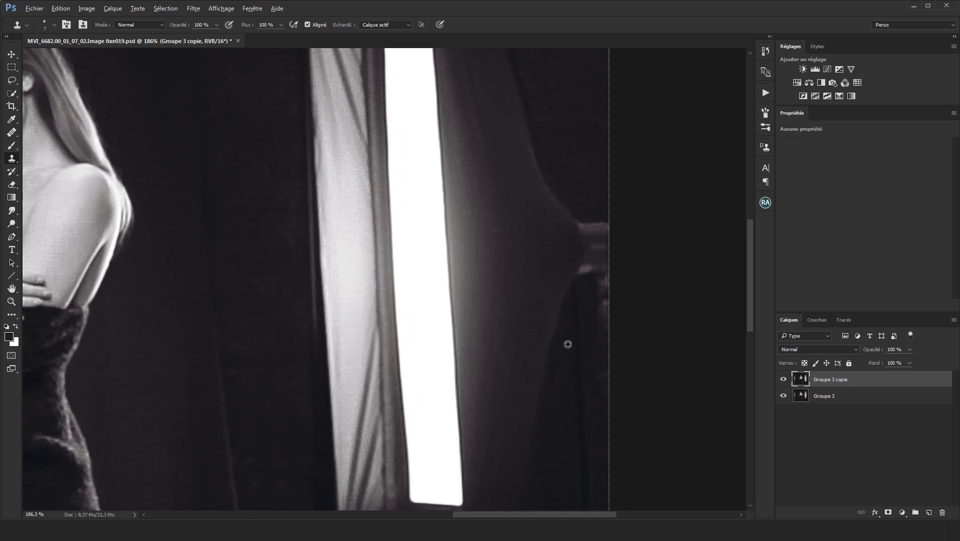
alt+right_click(564, 366)
alt+click(563, 366)
mouse_move(599, 297)
mouse_down()
mouse_move(605, 280)
mouse_move(606, 305)
mouse_up()
alt+click(593, 302)
mouse_move(604, 349)
mouse_down()
mouse_move(605, 394)
mouse_move(610, 378)
mouse_up()
alt+click(596, 313)
alt+click(597, 322)
drag(594, 287, 594, 282)
scroll(593, 282, down, 4)
scroll(586, 300, up, 6)
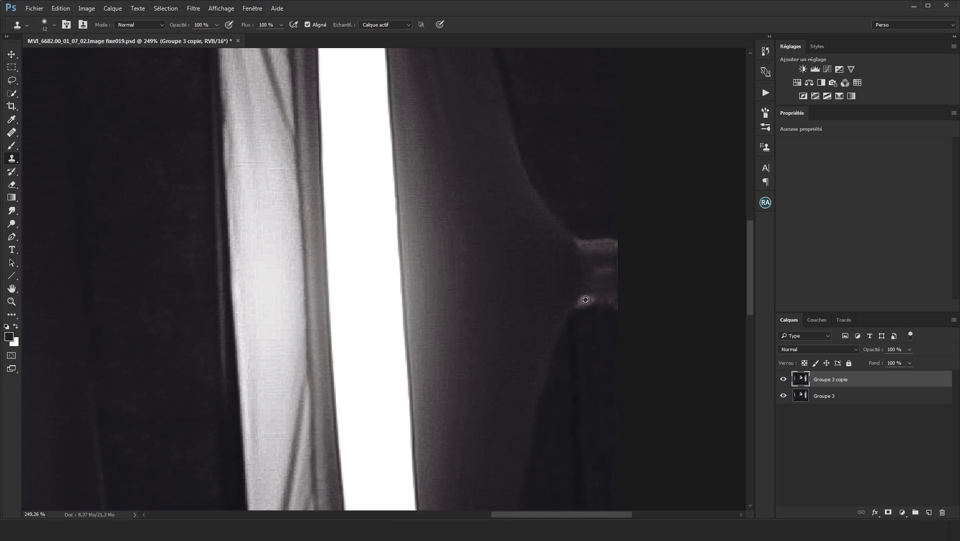
- Clone over the light spot on the lower border of the cloth's stretched end with an 8 px brush at reduced opacity
alt+right_click(585, 301)
scroll(594, 300, down, 3)
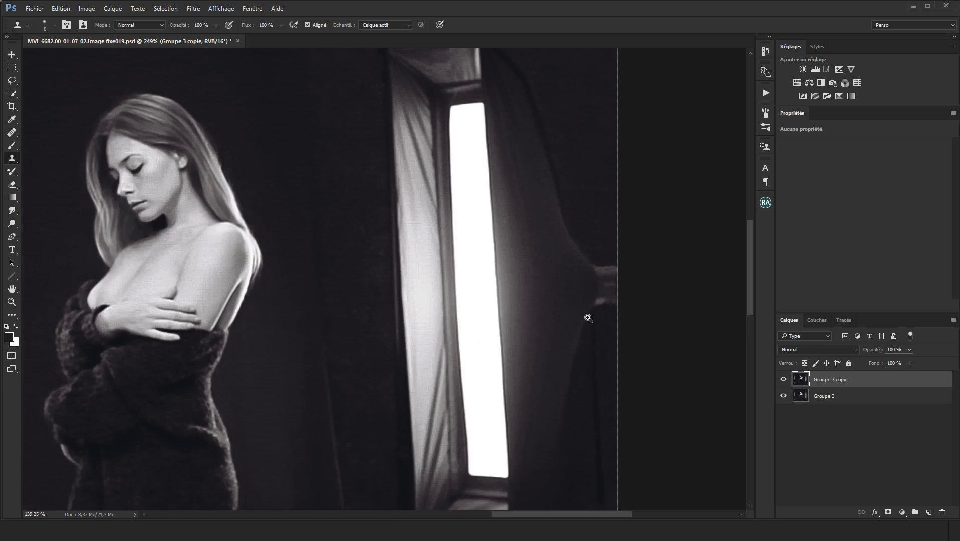
scroll(589, 317, up, 2)
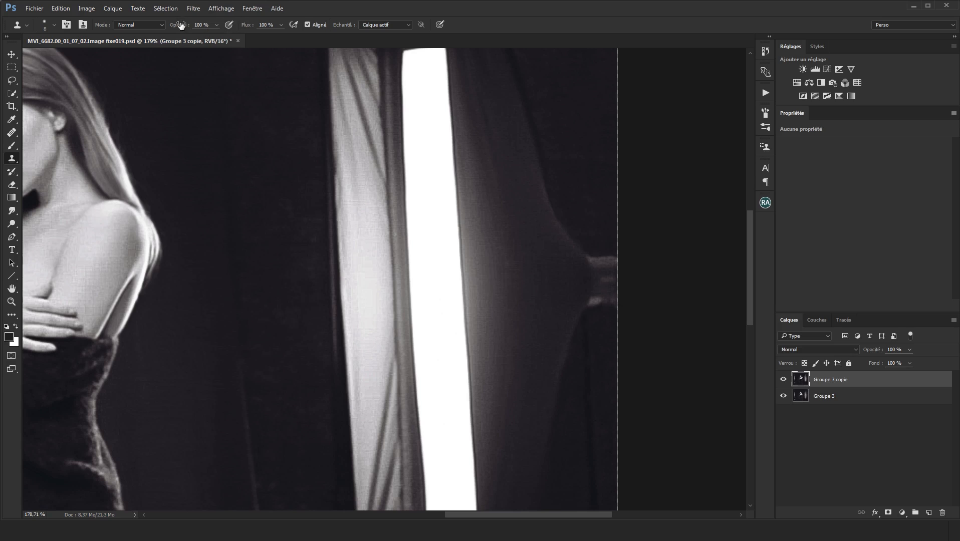
drag(181, 25, 154, 28)
drag(604, 300, 611, 300)
mouse_move(631, 313)
mouse_down()
mouse_move(586, 324)
mouse_move(617, 302)
mouse_up()
- Switch to the Move tool and compare the finished background cleanup with the original by toggling Groupe 3 copie
key(v)
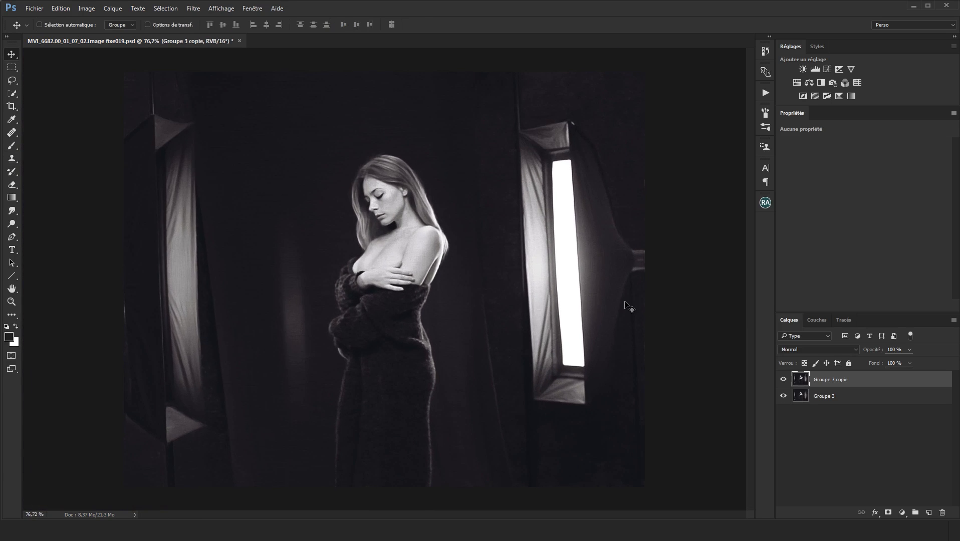
click(783, 381)
click(784, 380)
click(783, 380)
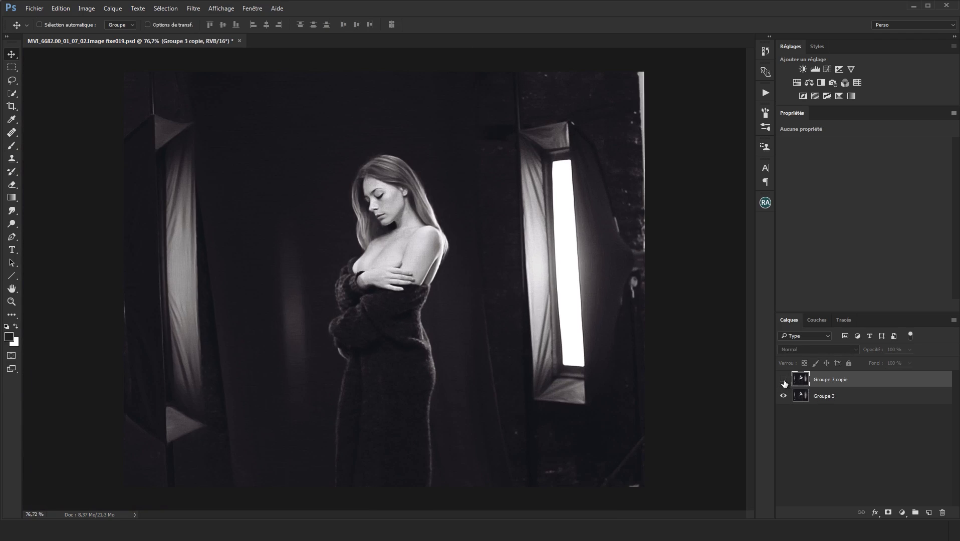
click(784, 381)
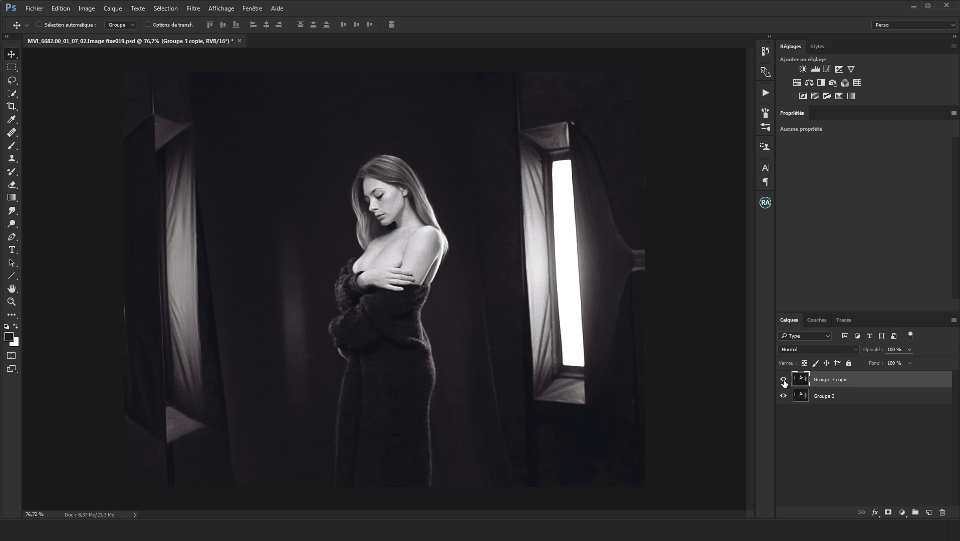